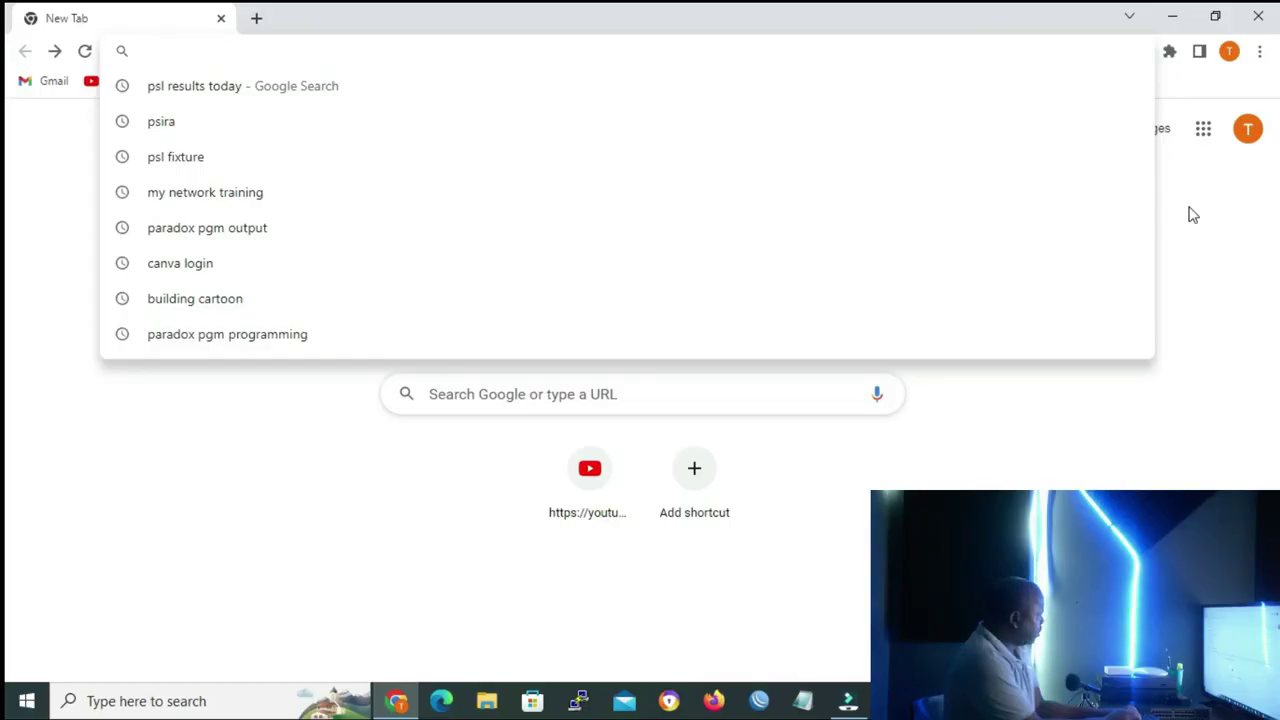
type("www.")
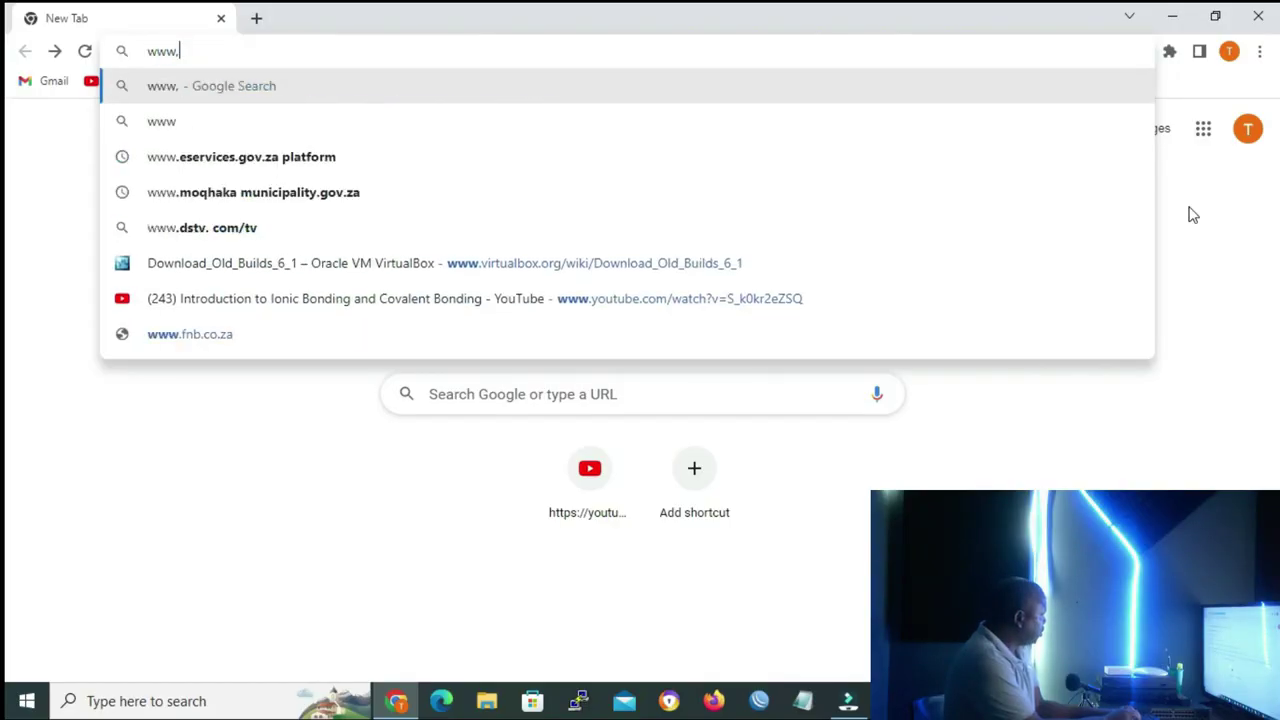
type("gns")
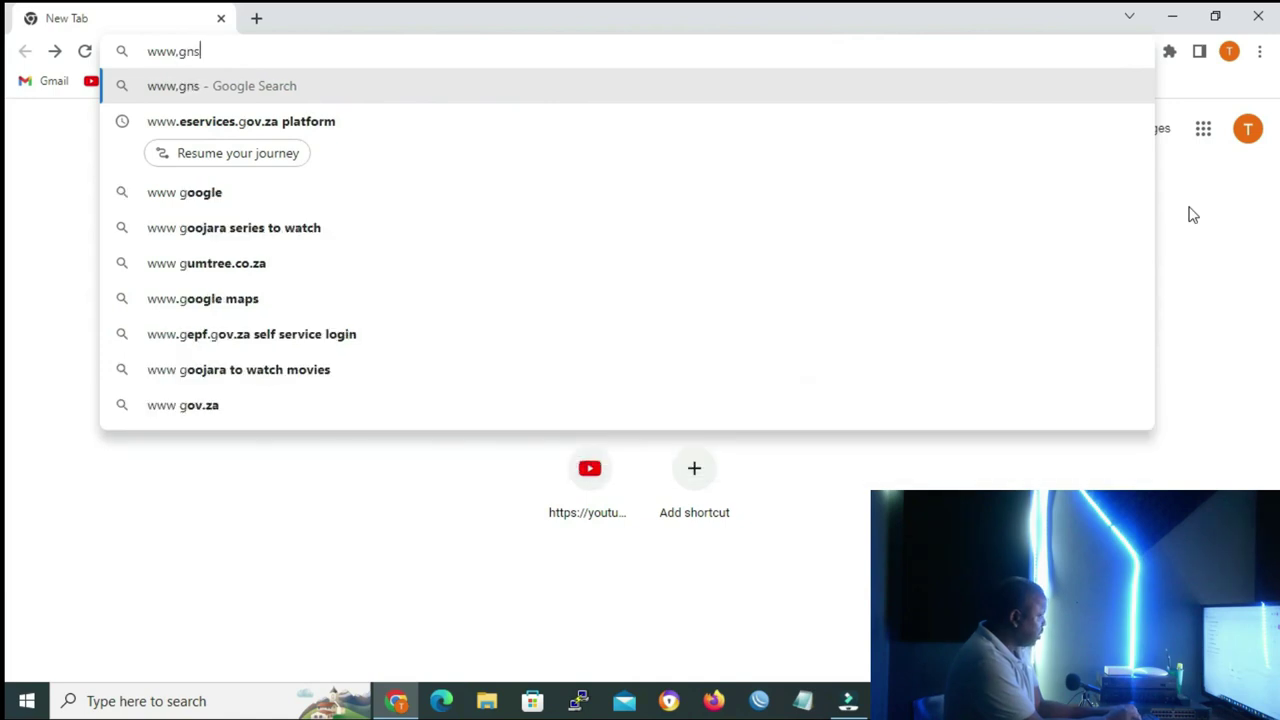
type("3.com/software/download")
key("Return")
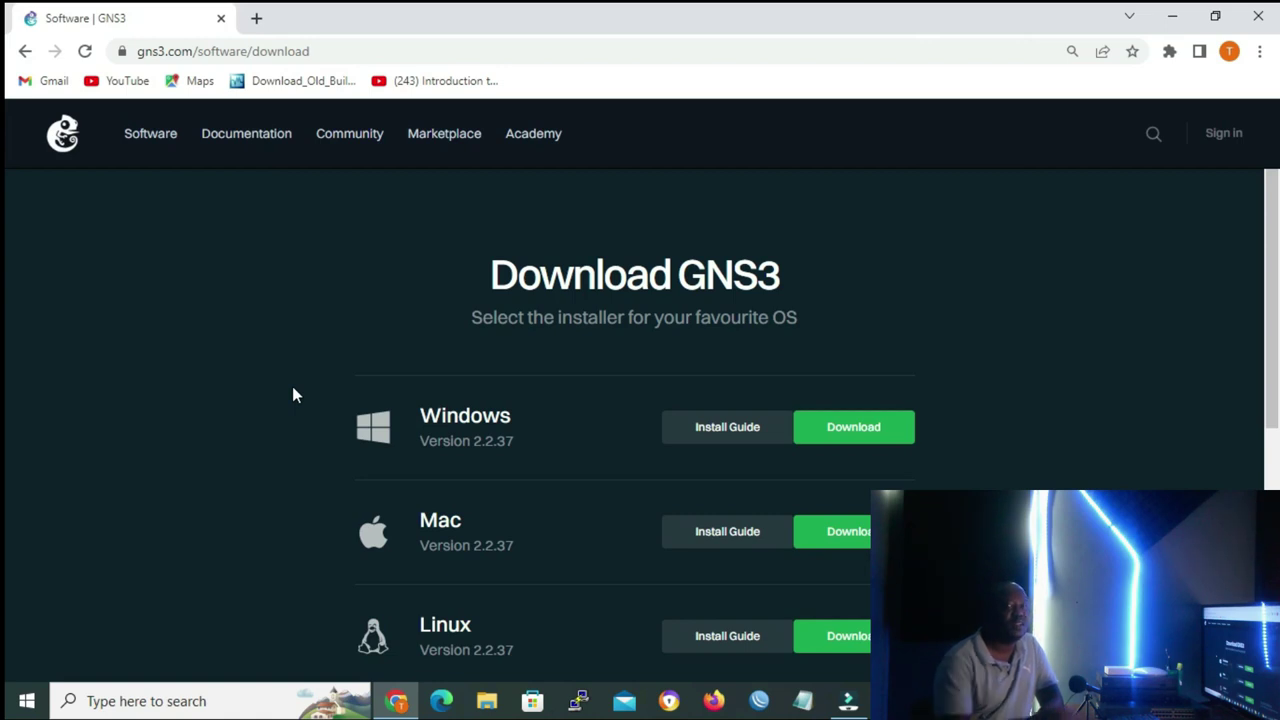
left_click(1224, 134)
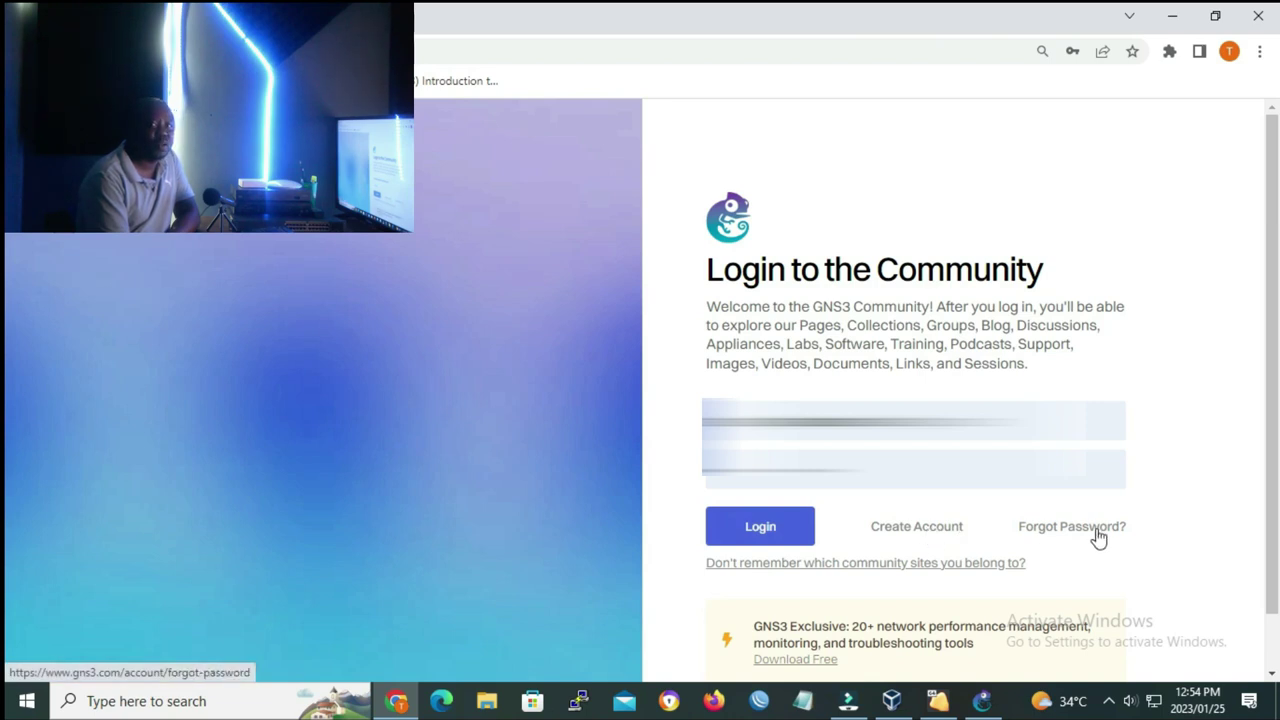
Log in with the account credentials and go to the GNS3 software download page
left_click(917, 527)
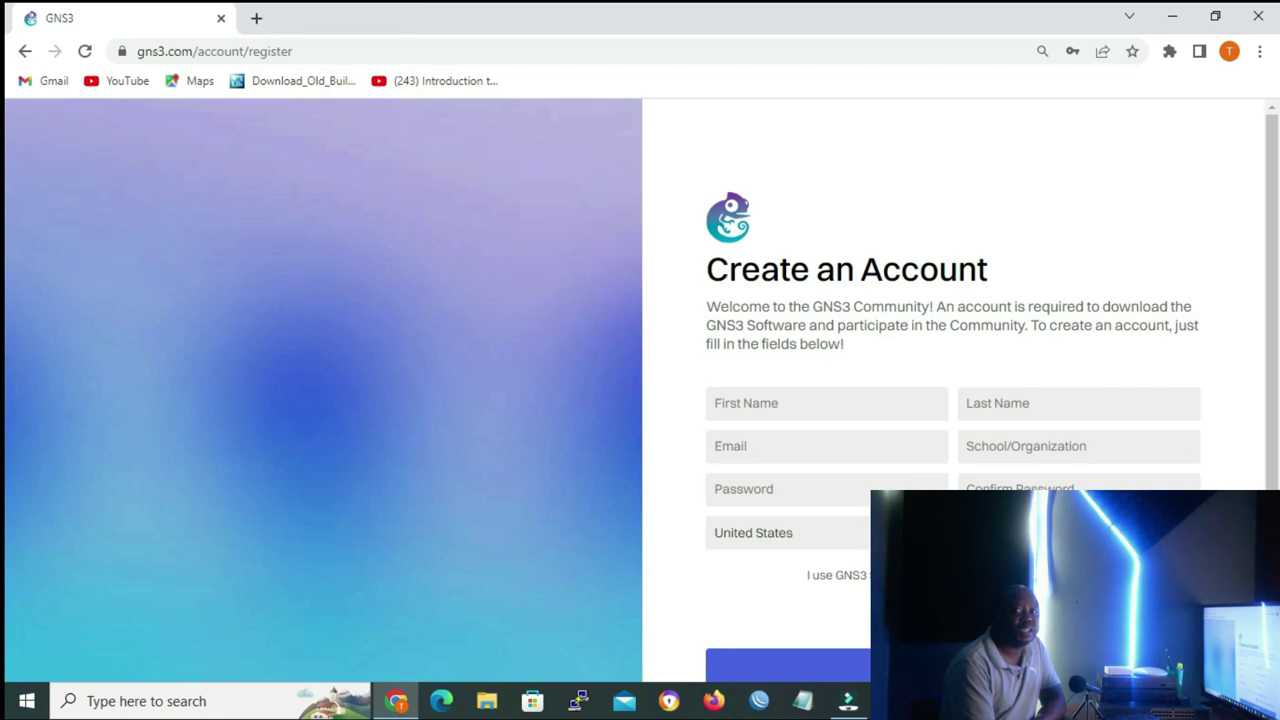
scroll(950, 400, "down", 2)
left_click(25, 51)
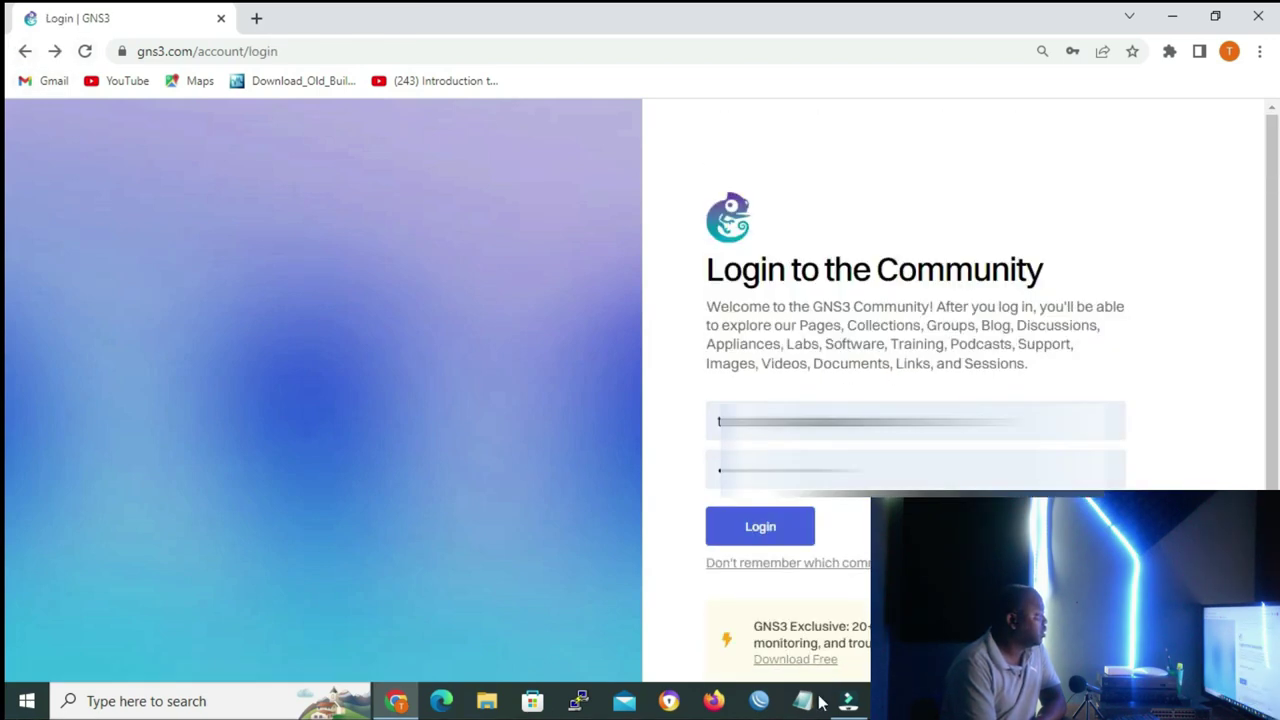
left_click(760, 527)
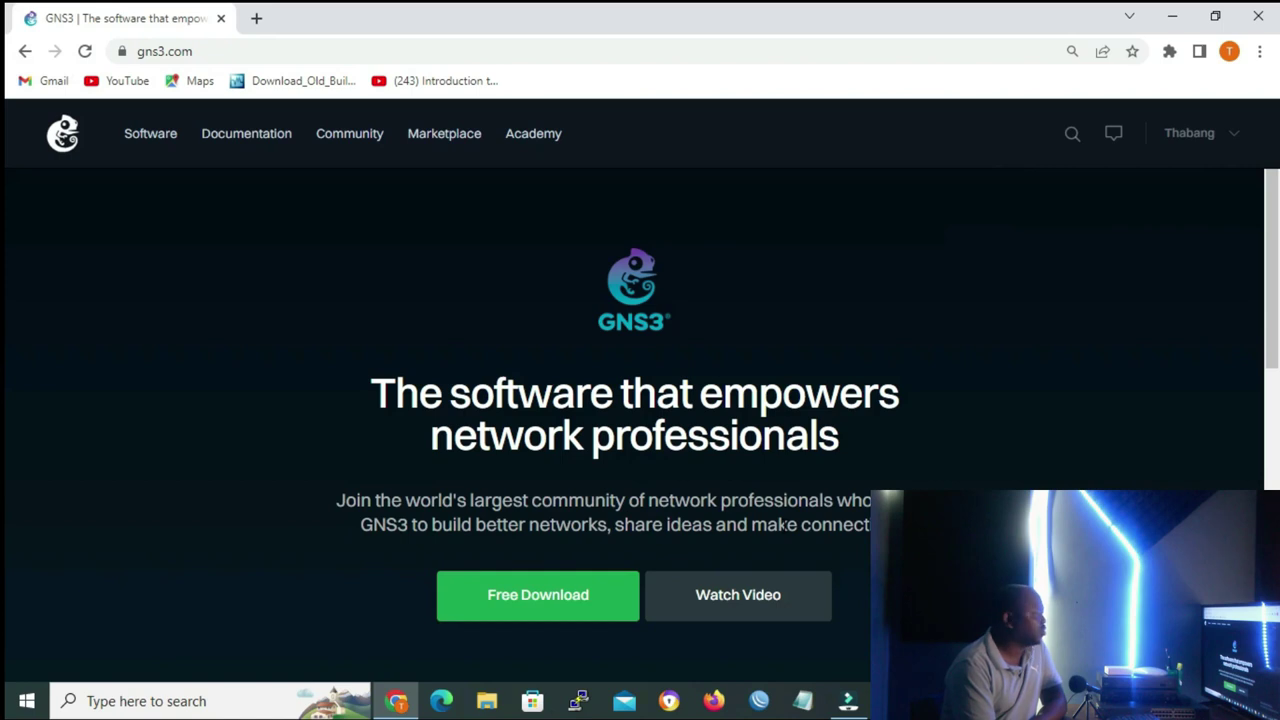
left_click(555, 610)
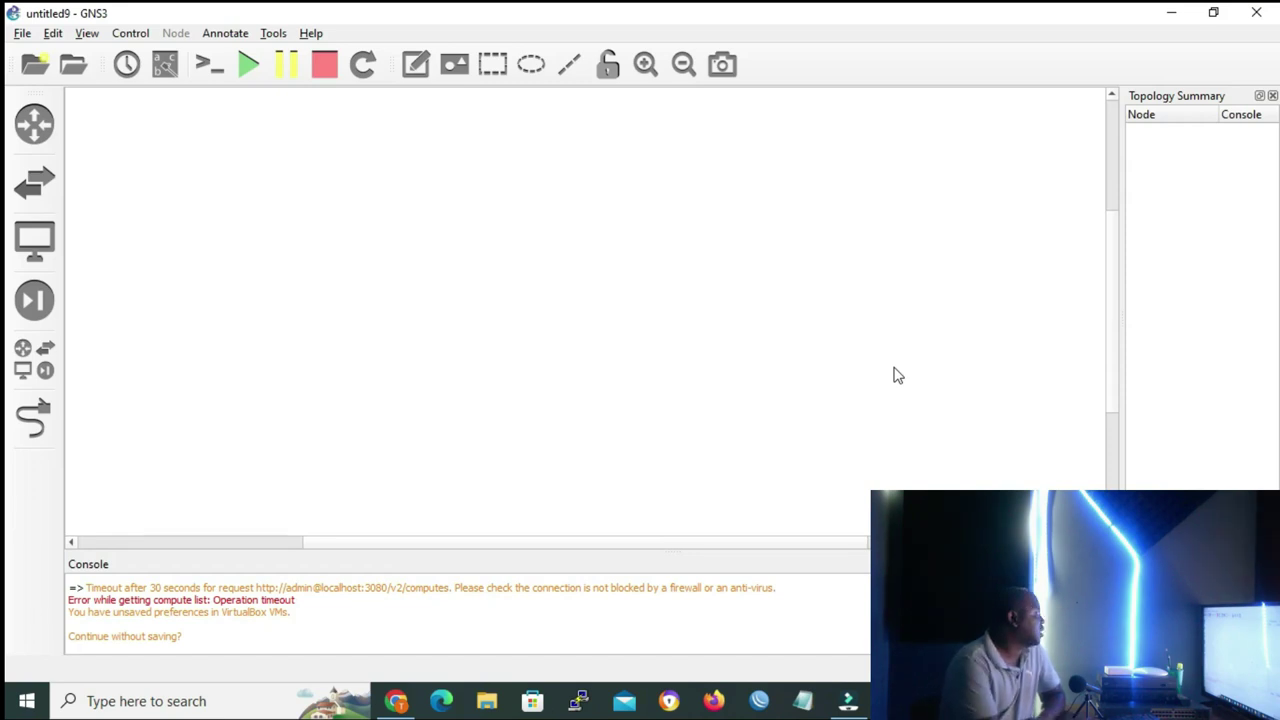
Create a VirtualBox VM template from the Mikrotik_CHR virtual machine in GNS3 Preferences
left_click(53, 33)
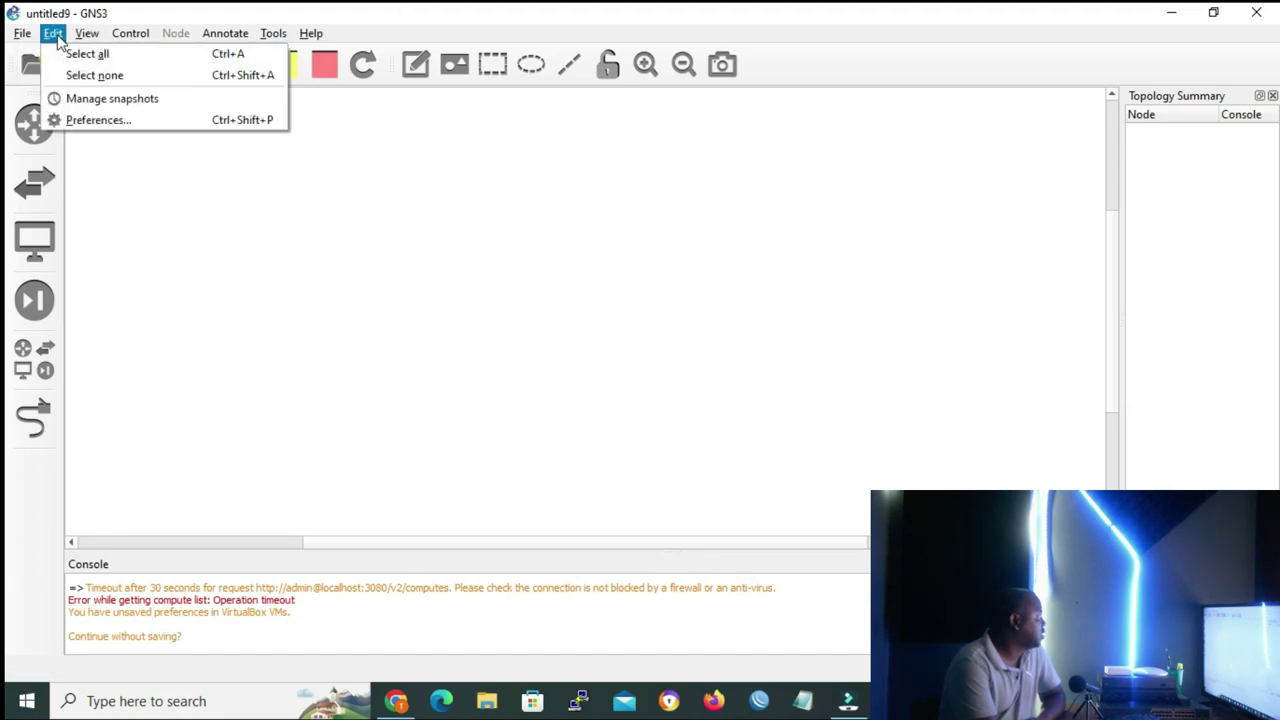
left_click(102, 119)
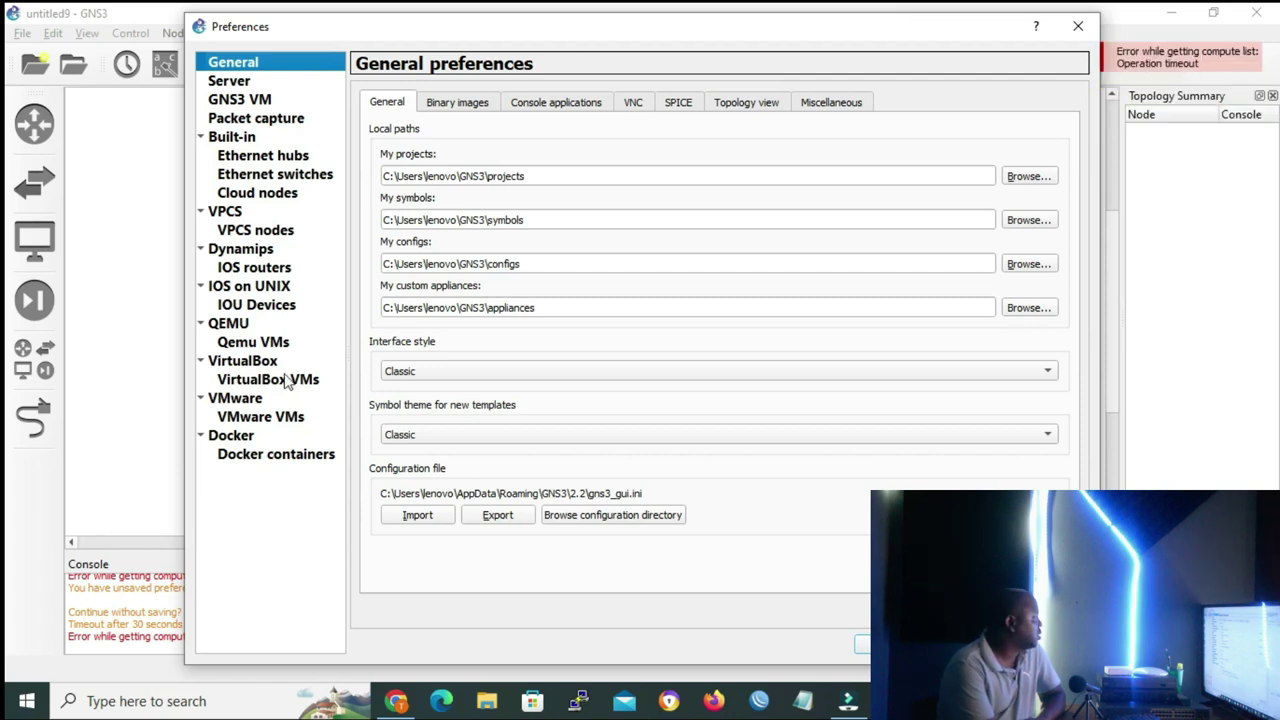
left_click(286, 380)
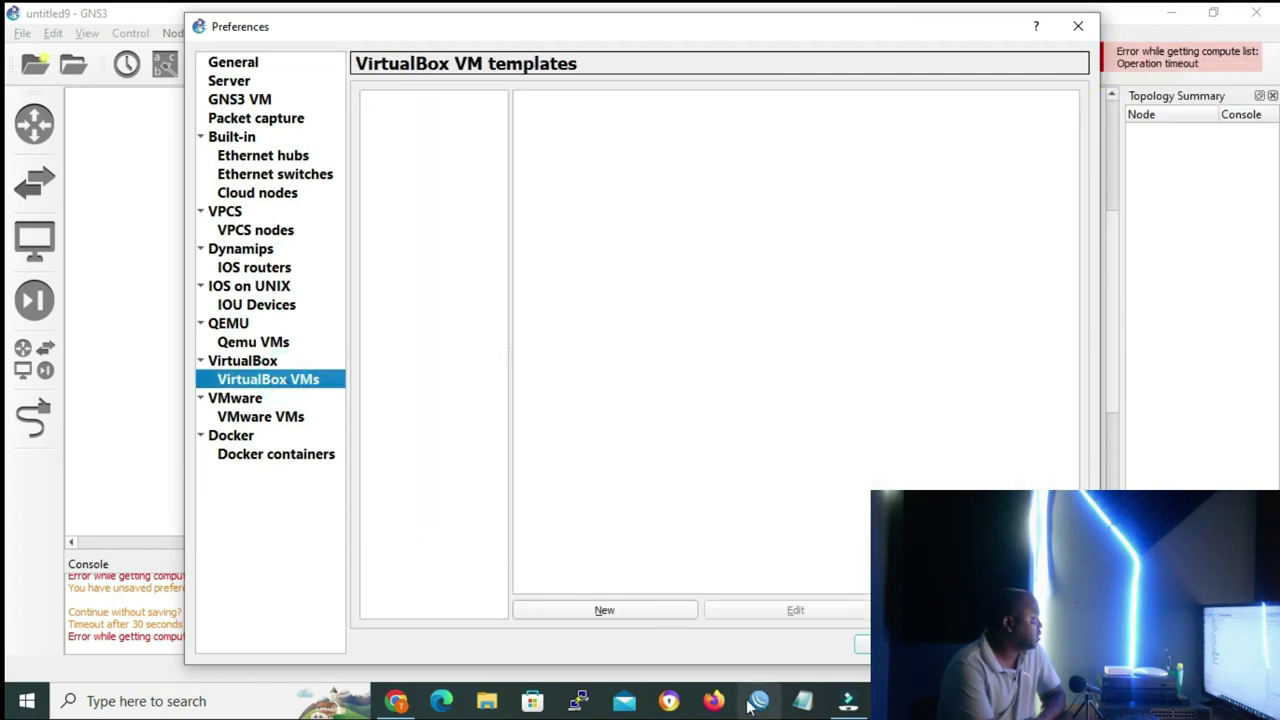
left_click(637, 611)
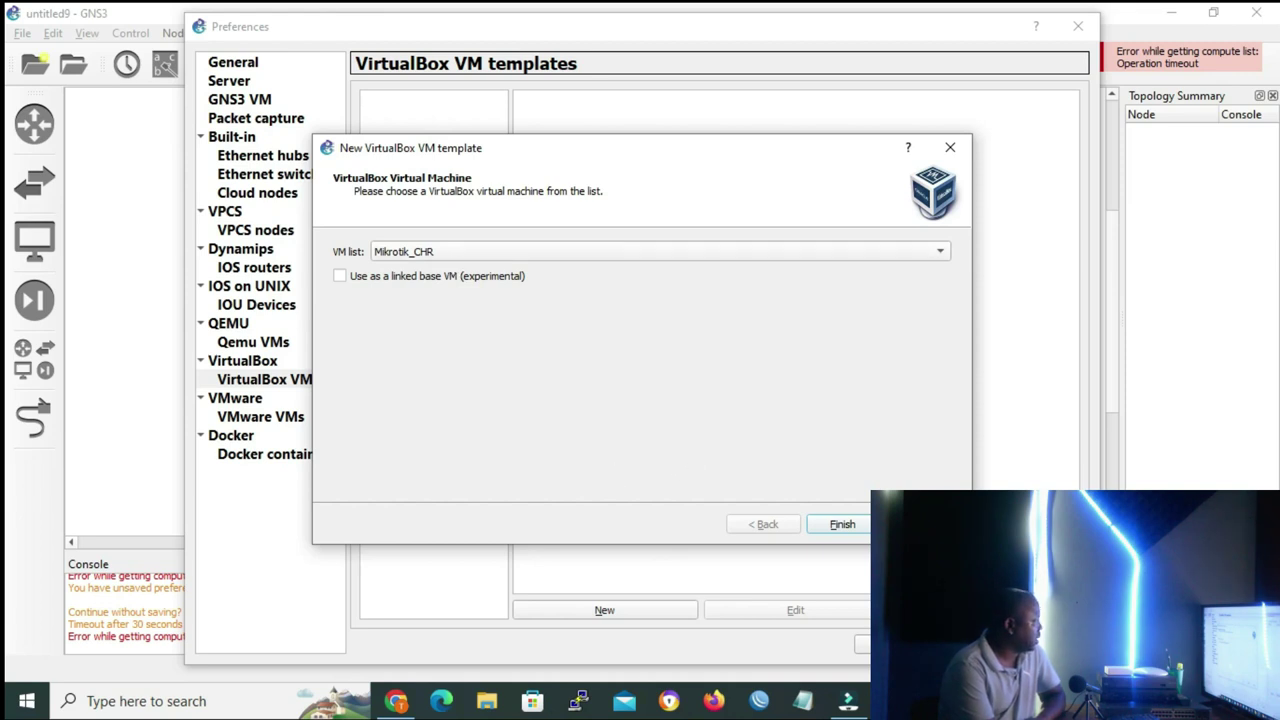
left_click(843, 526)
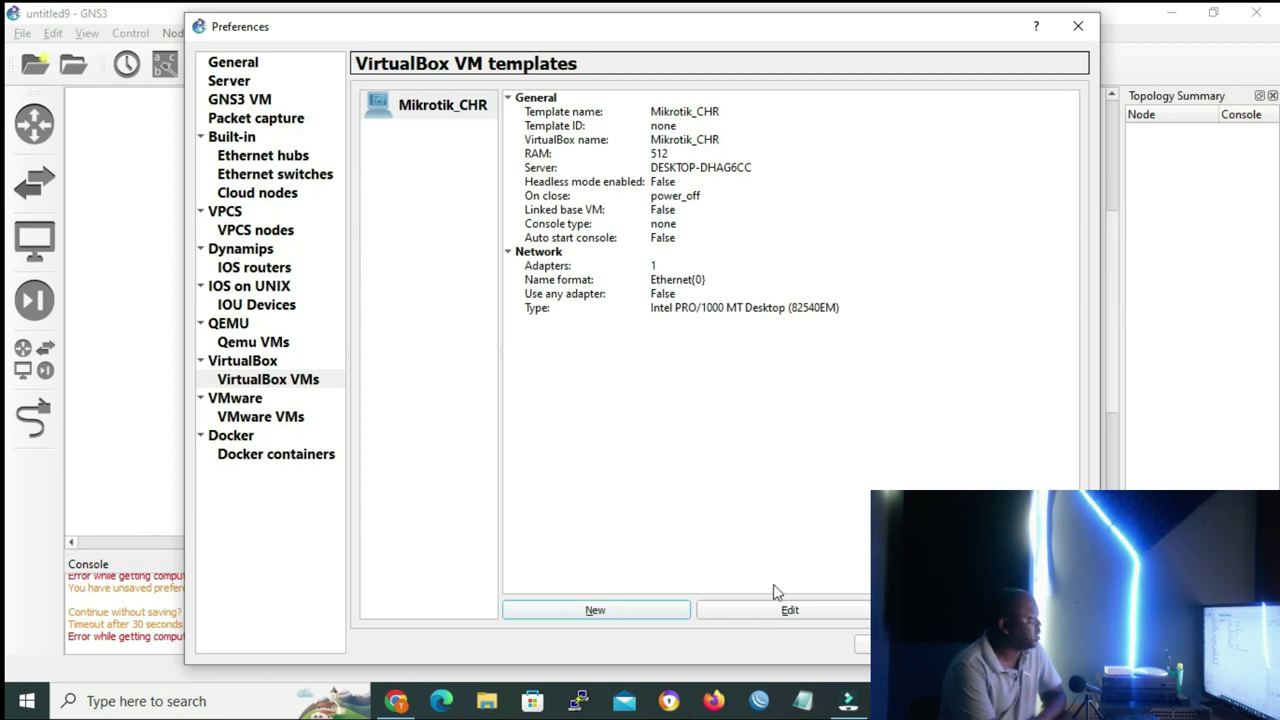
Give the Mikrotik_CHR template the Classic router symbol
left_click(800, 615)
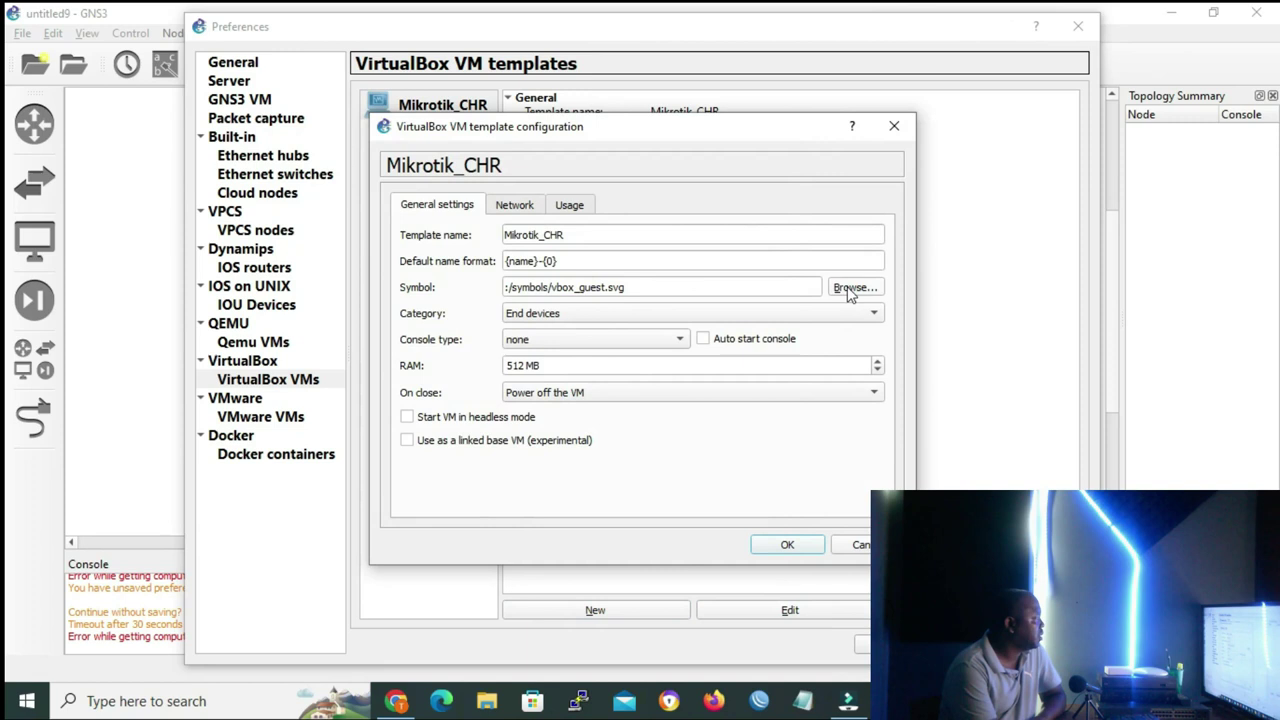
left_click(850, 288)
left_click(555, 358)
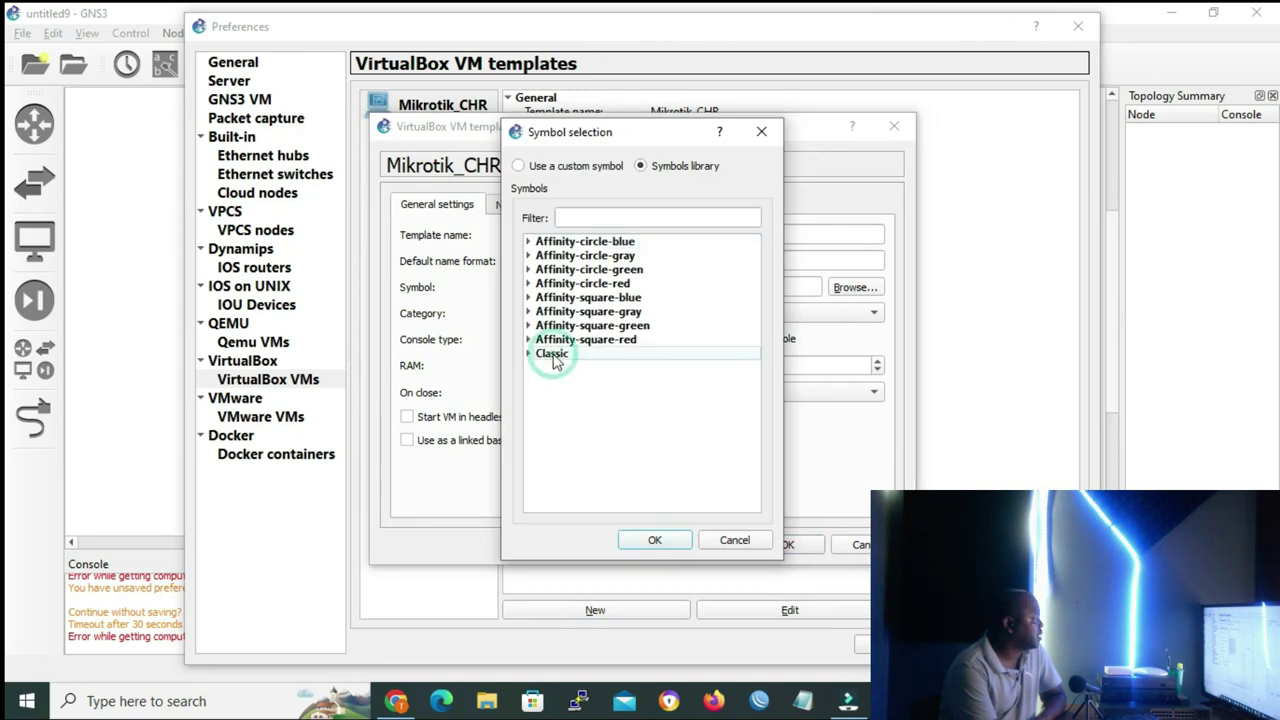
scroll(655, 450, "down", 5)
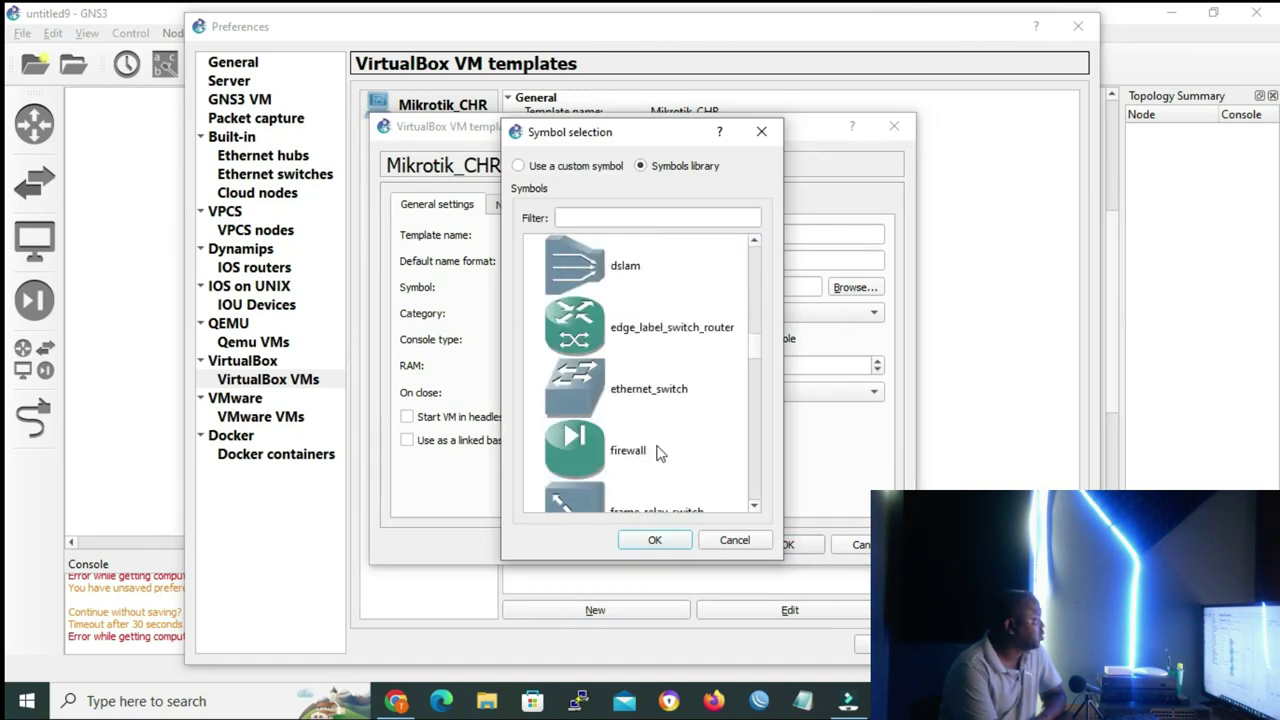
scroll(655, 452, "down", 10)
left_click(655, 452)
left_click(654, 540)
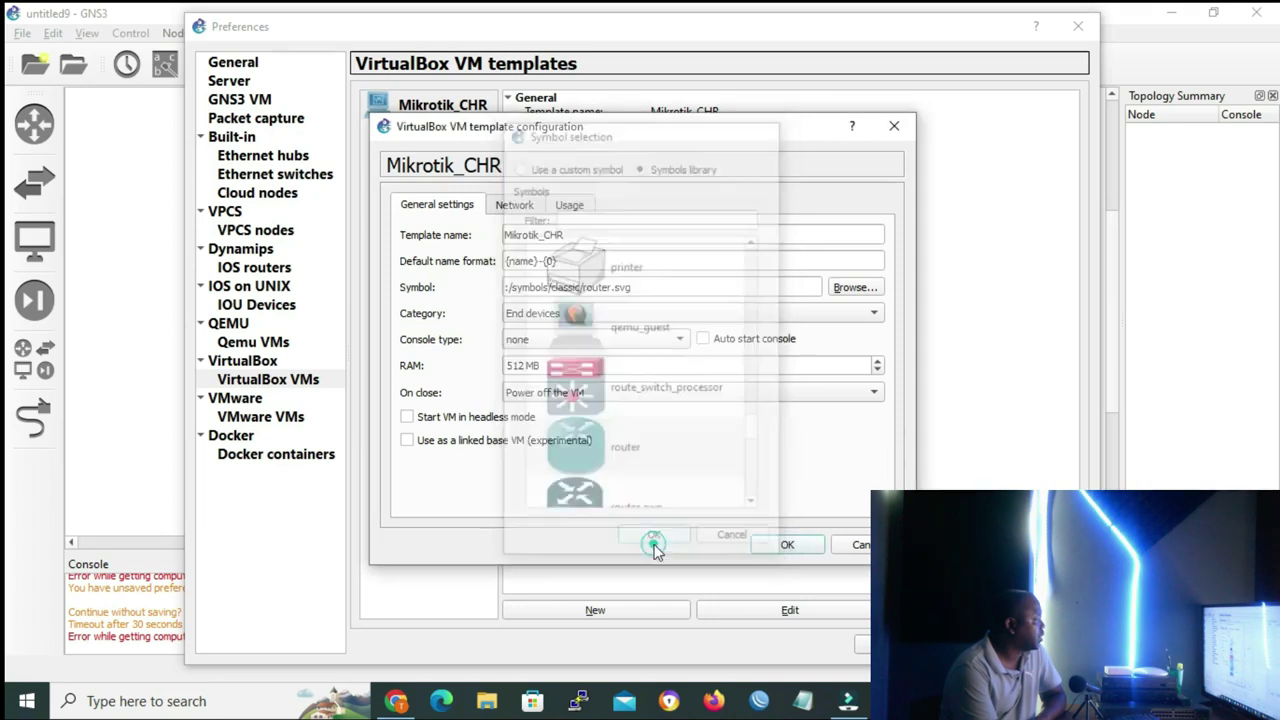
Set the template to 8 network adapters named Ethernet{port1} and save the changes
left_click(516, 206)
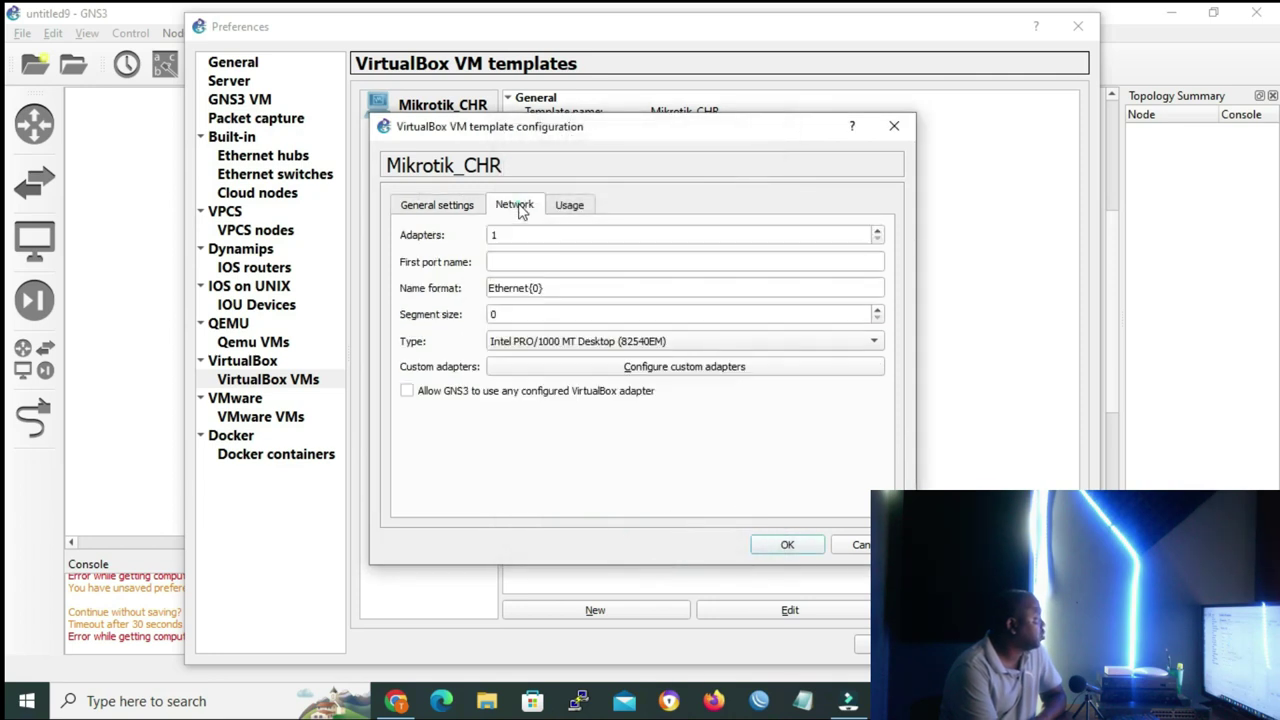
left_click(509, 236)
key("BackSpace")
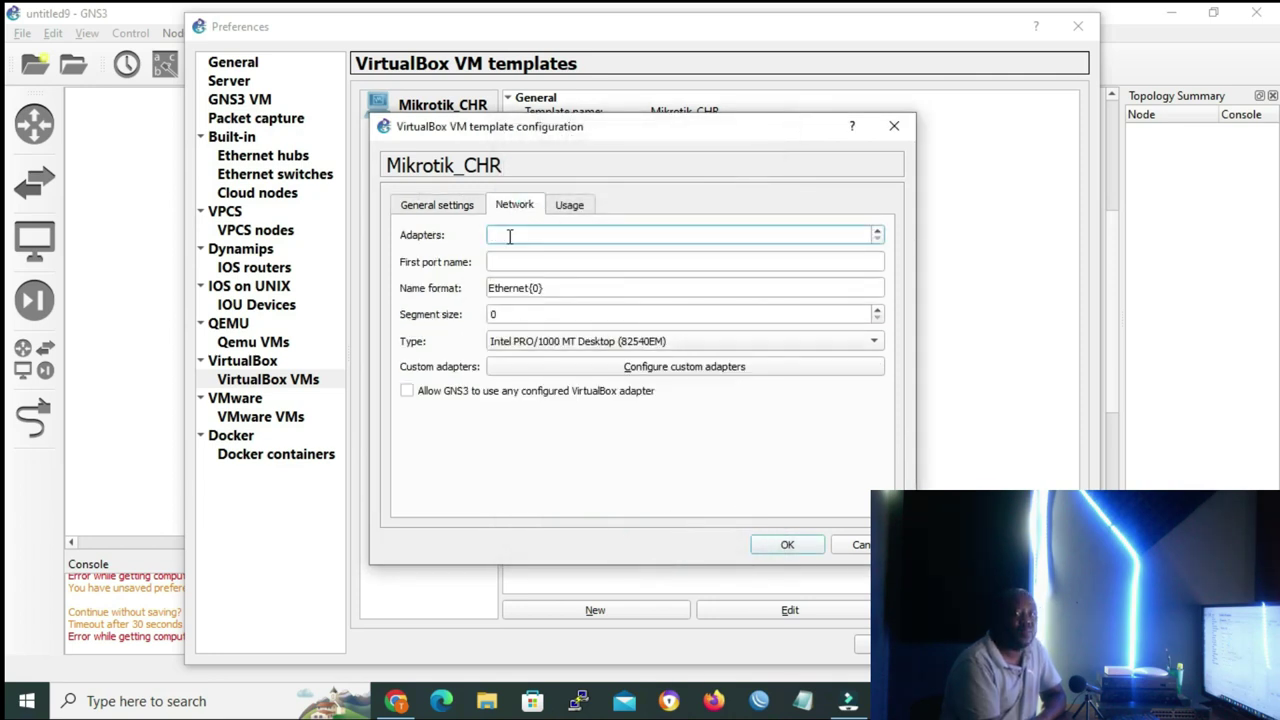
type("8")
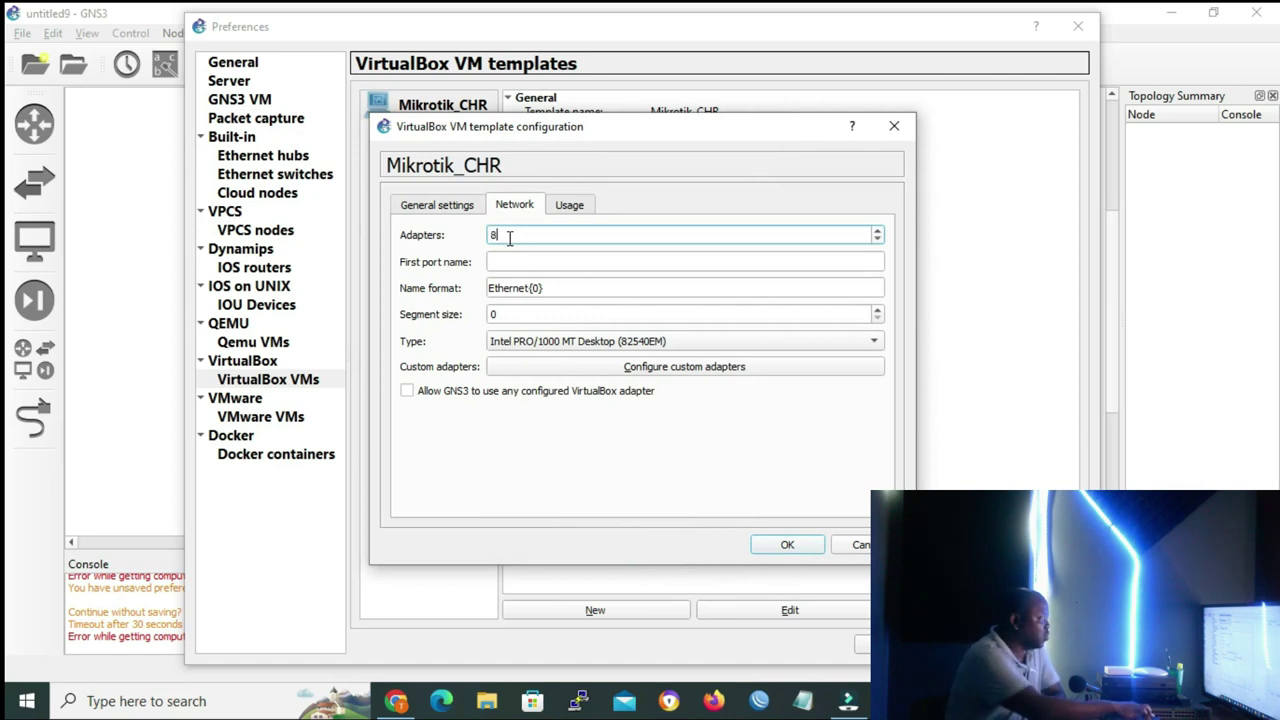
double_click(537, 288)
type("port")
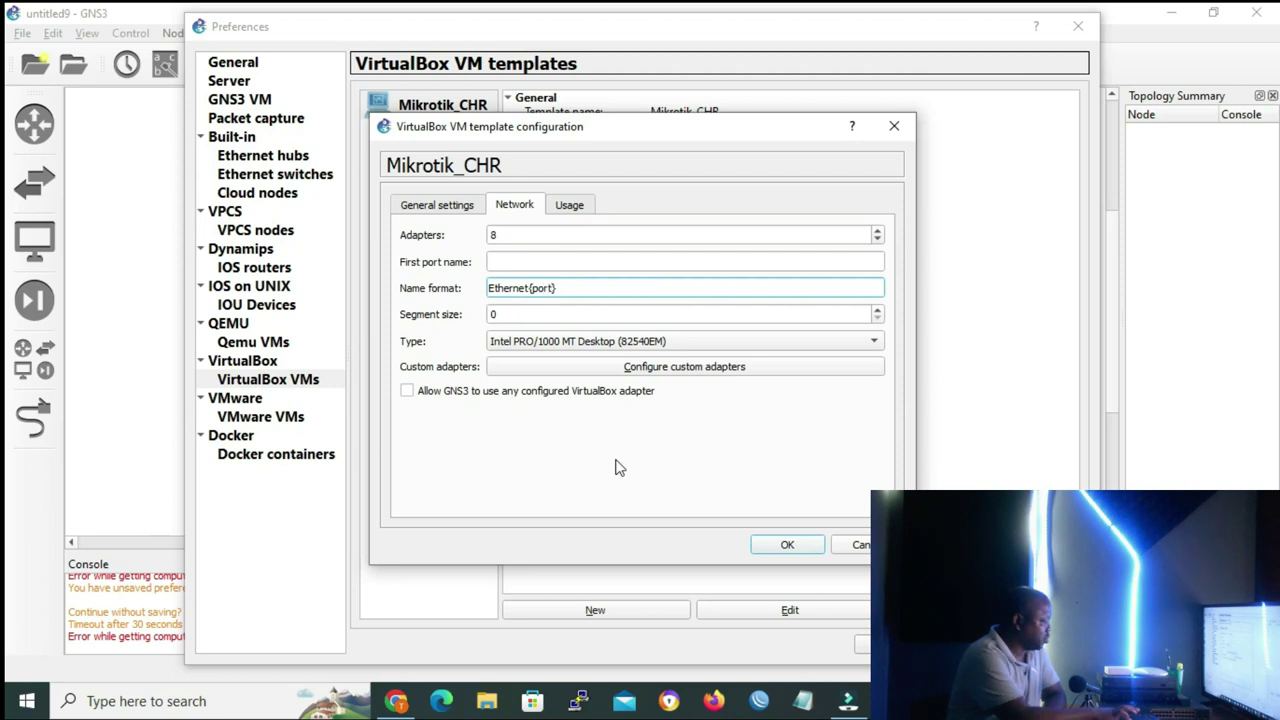
type("1")
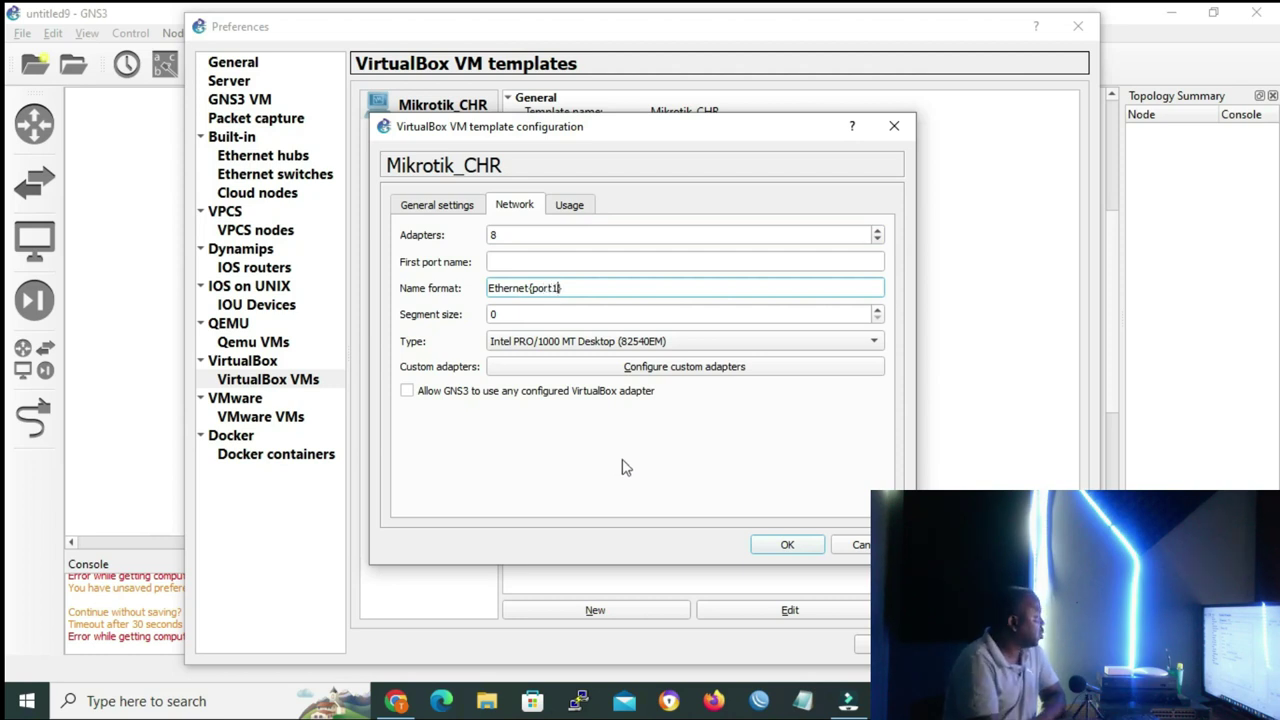
left_click(786, 544)
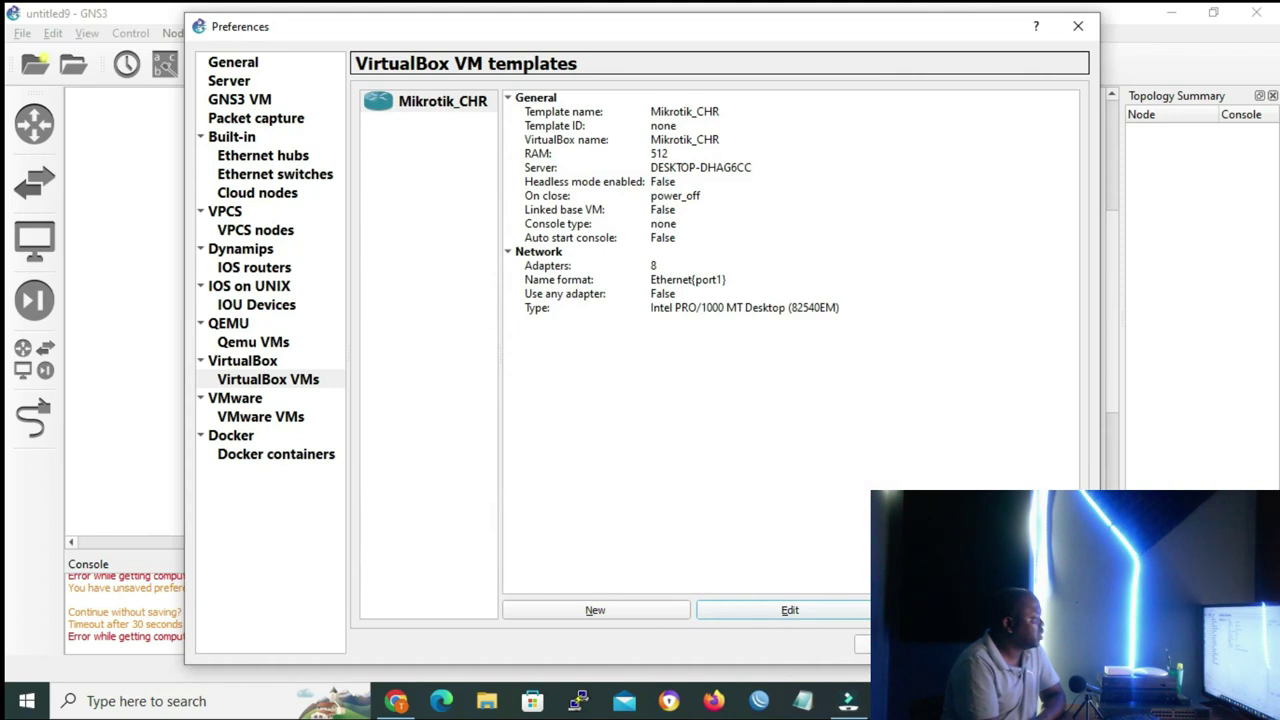
Apply the GNS3 preferences and run hdwwiz.exe from Windows Run
left_click(862, 645)
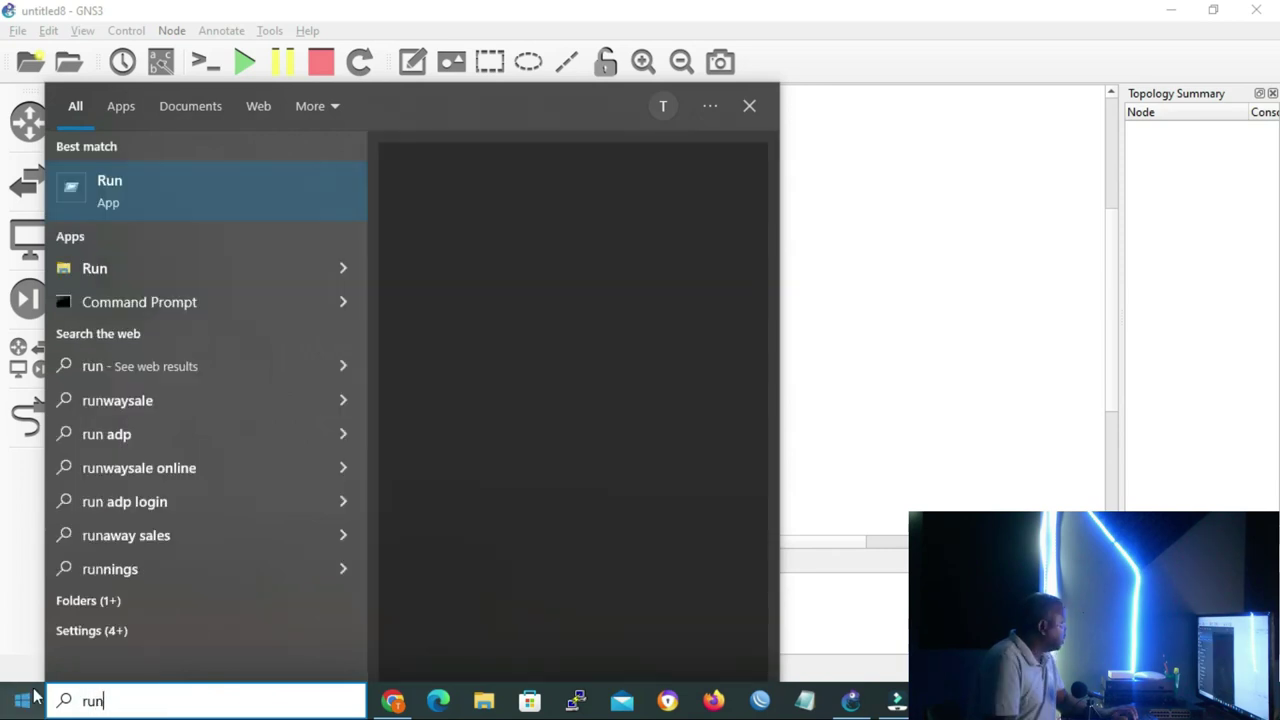
left_click(113, 197)
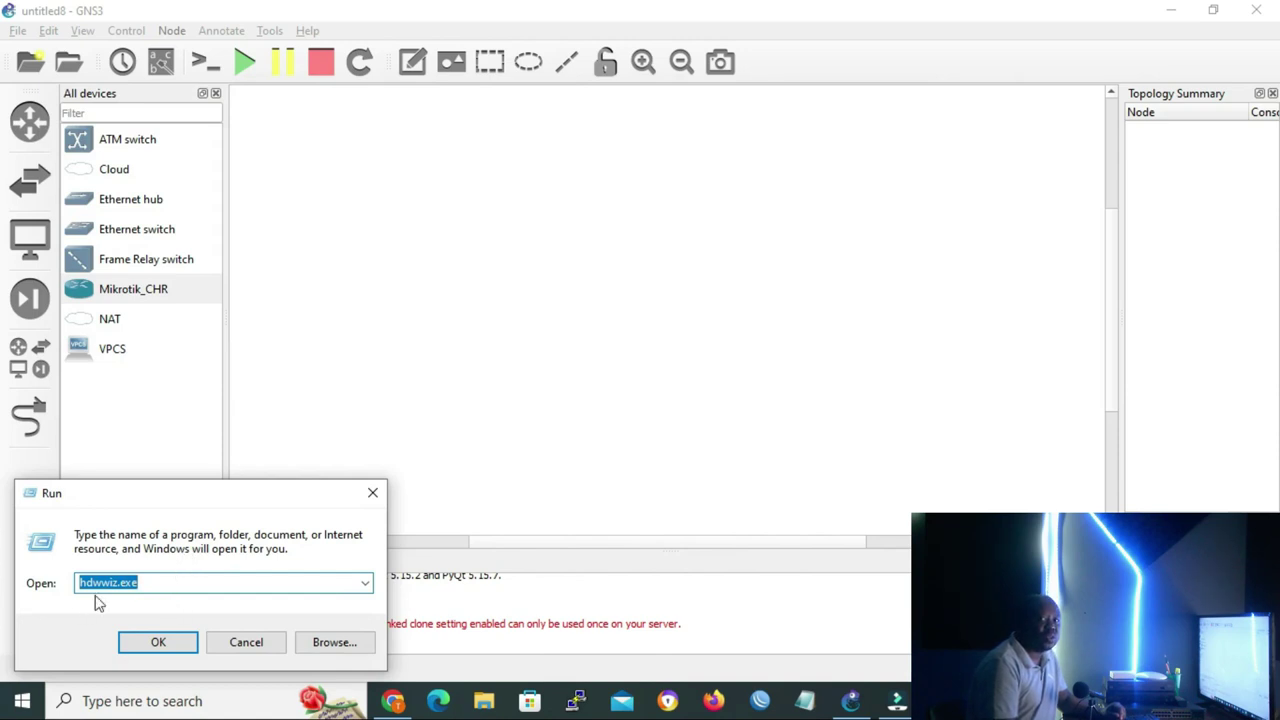
left_click(159, 643)
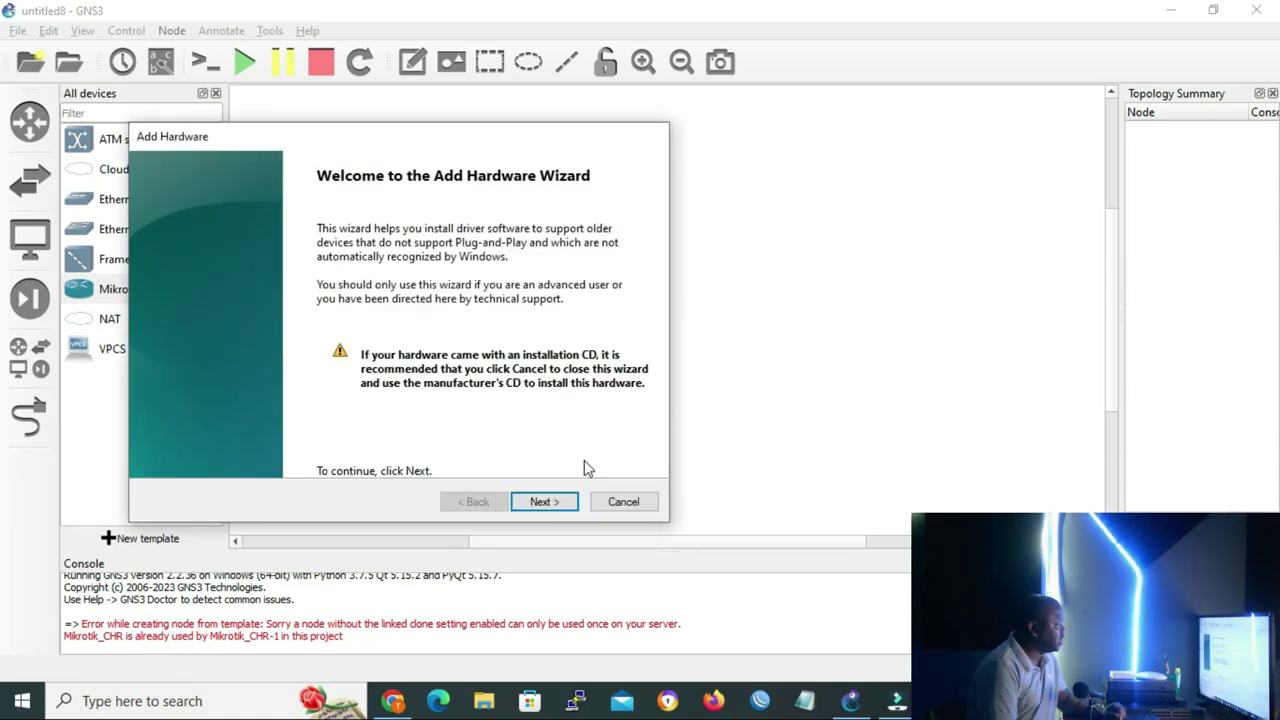
Choose manual hardware selection and the Network adapters category in the wizard
left_click(549, 510)
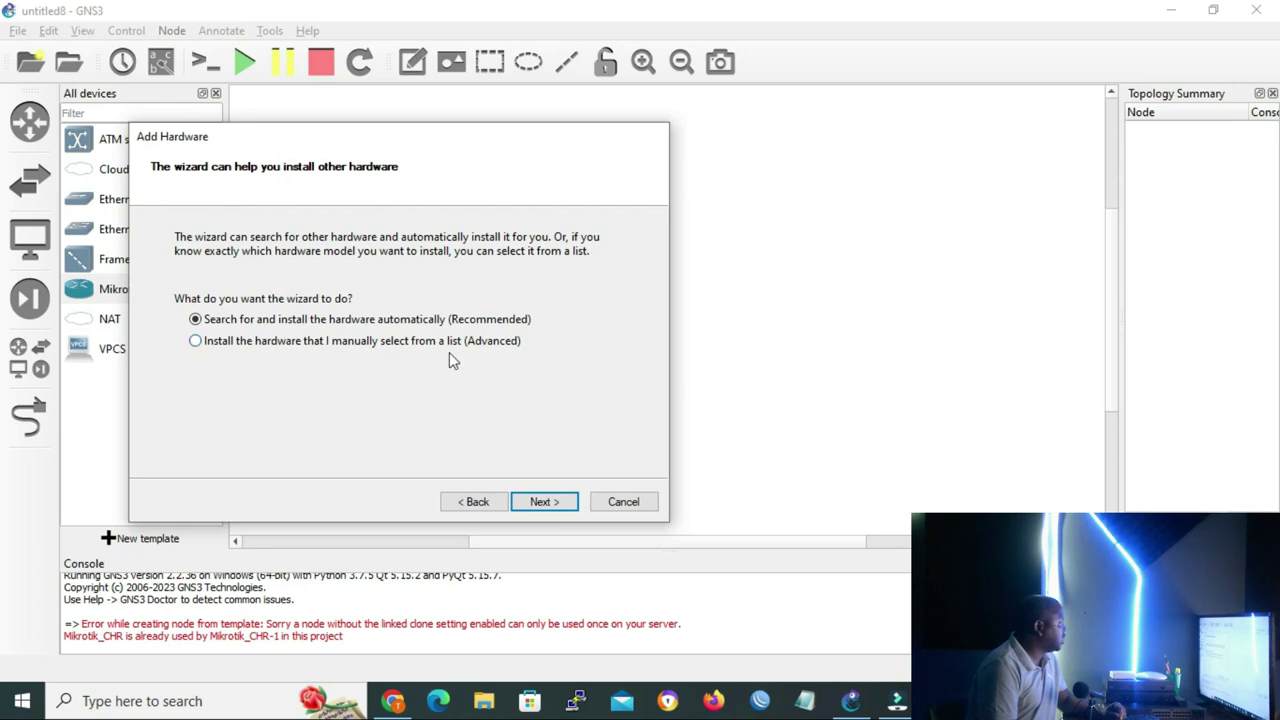
left_click(195, 341)
left_click(545, 502)
scroll(351, 357, "down", 4)
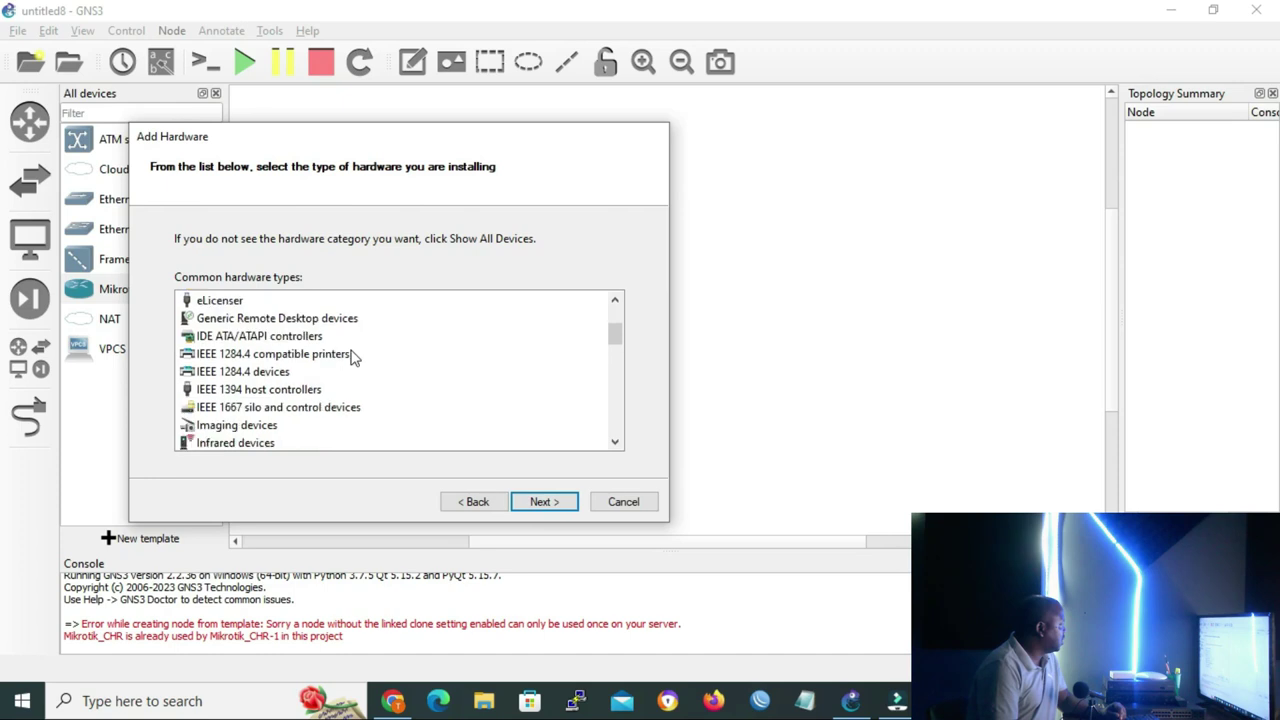
scroll(351, 357, "down", 3)
scroll(351, 357, "up", 2)
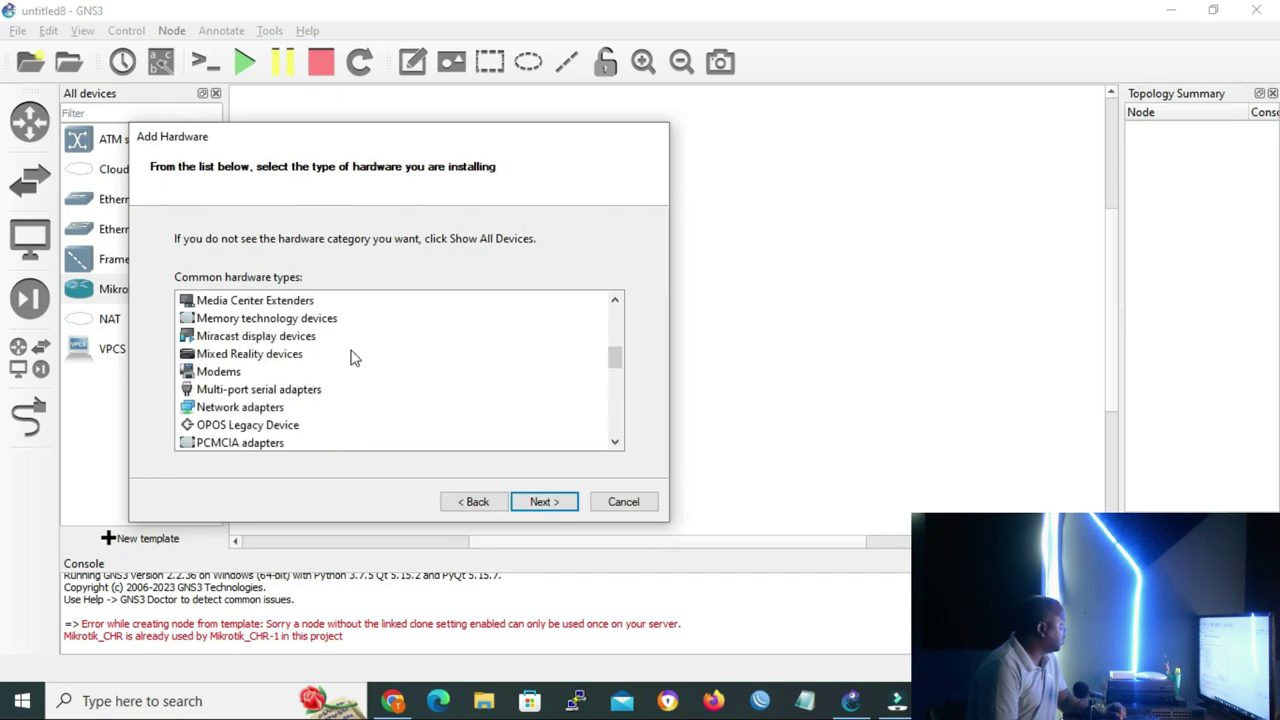
left_click(243, 409)
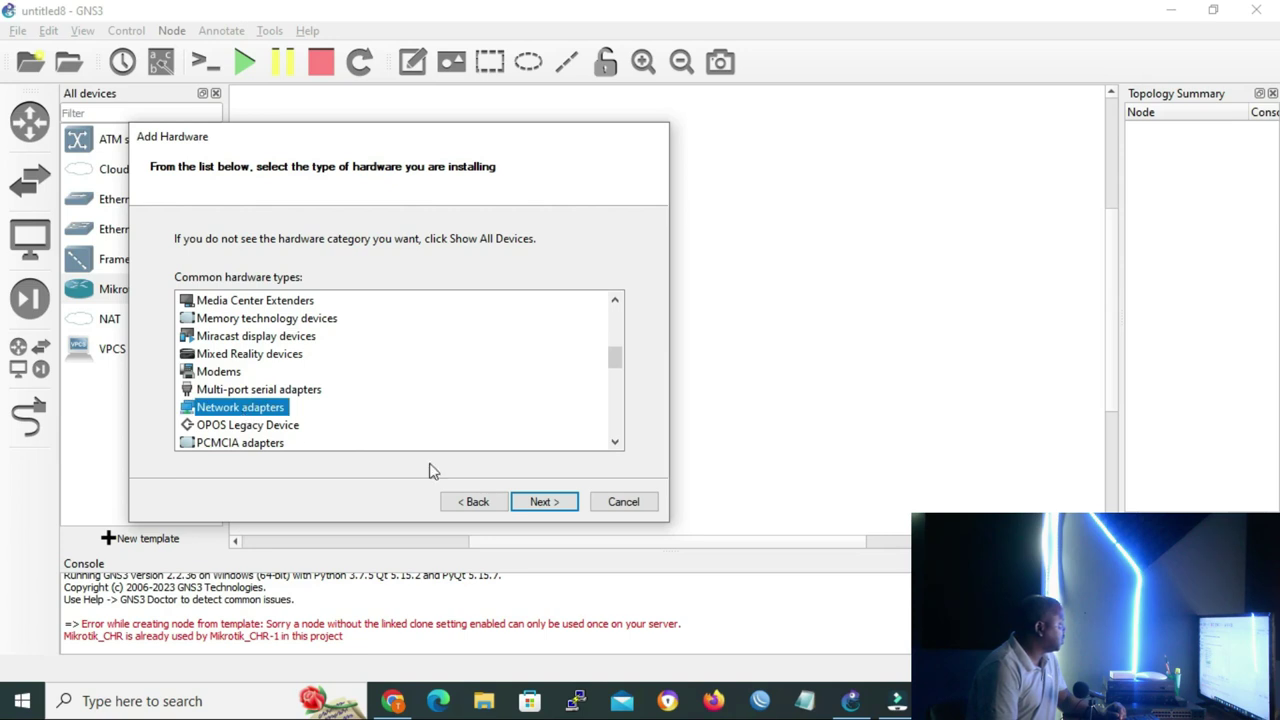
left_click(544, 505)
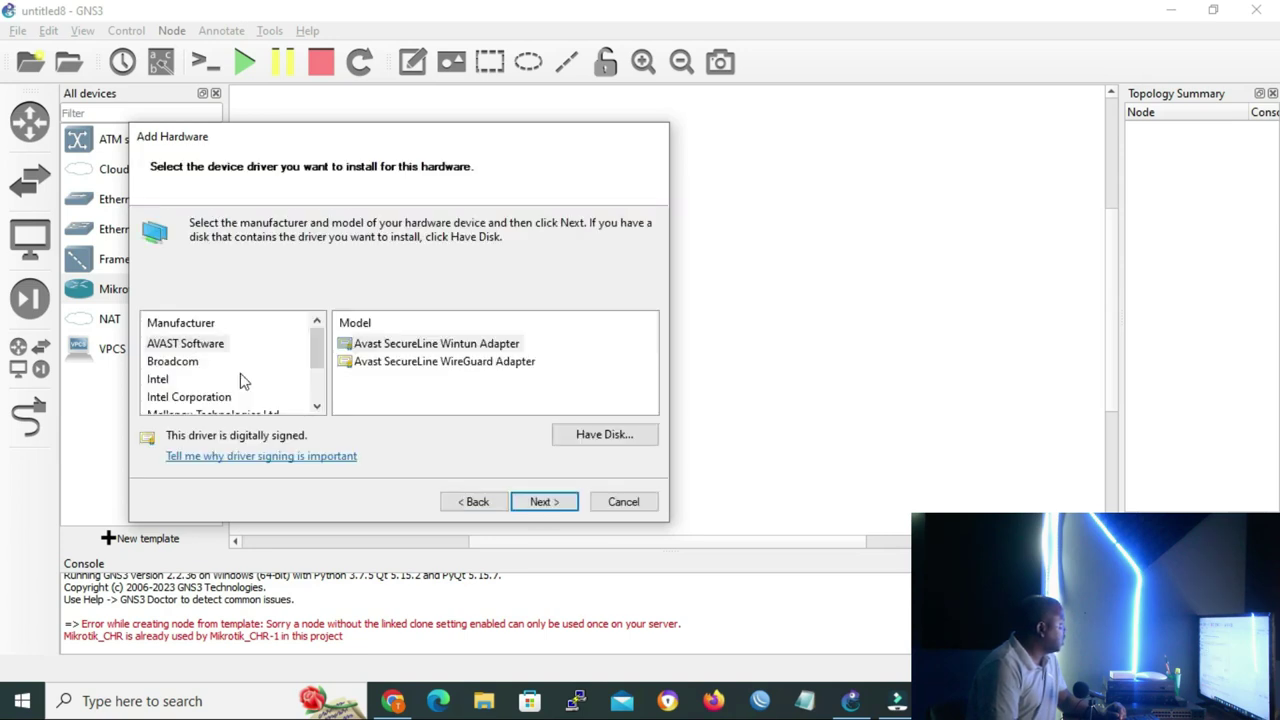
Select the Microsoft KM-TEST Loopback Adapter, then cancel without installing
scroll(240, 375, "down", 1)
left_click(193, 381)
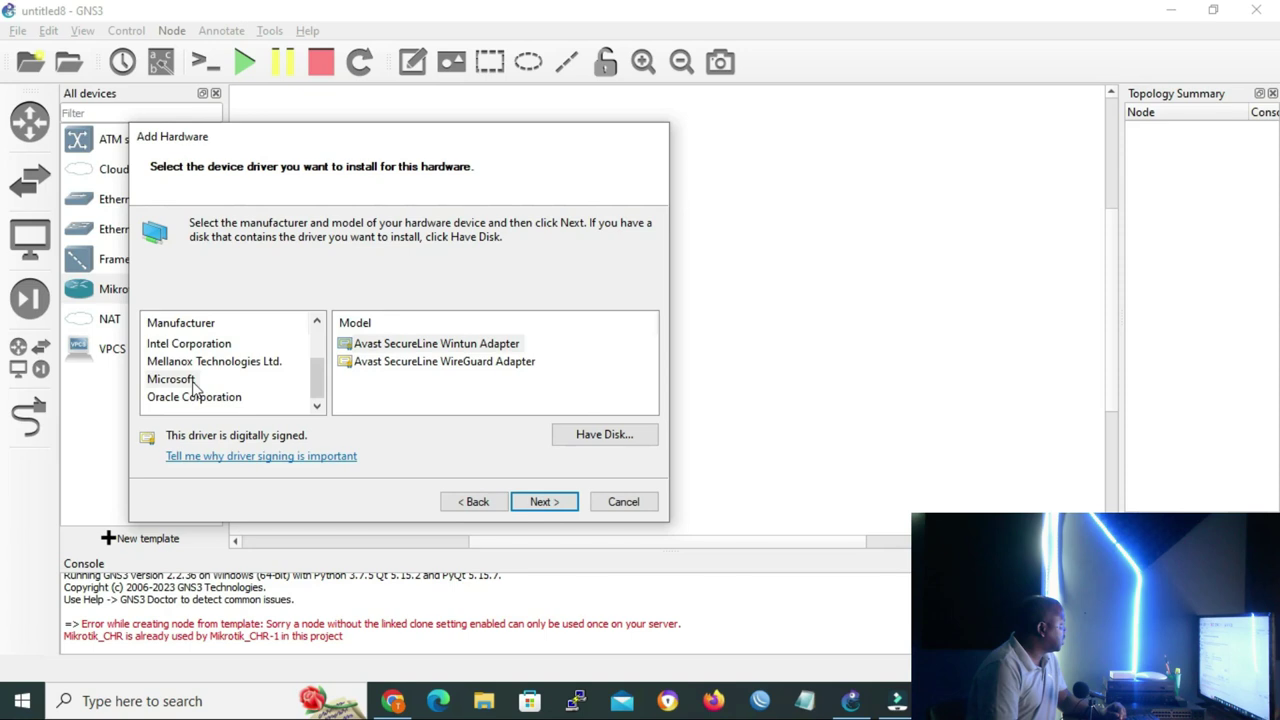
scroll(422, 375, "down", 2)
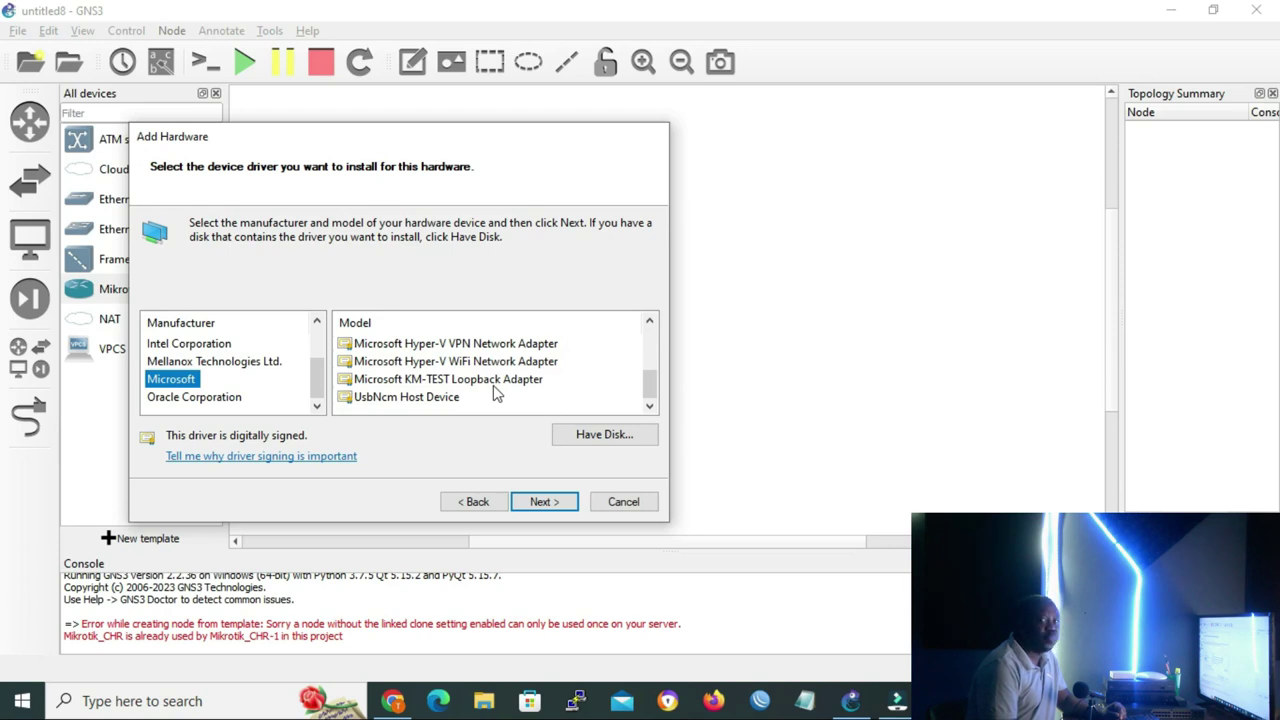
left_click(490, 380)
left_click(558, 503)
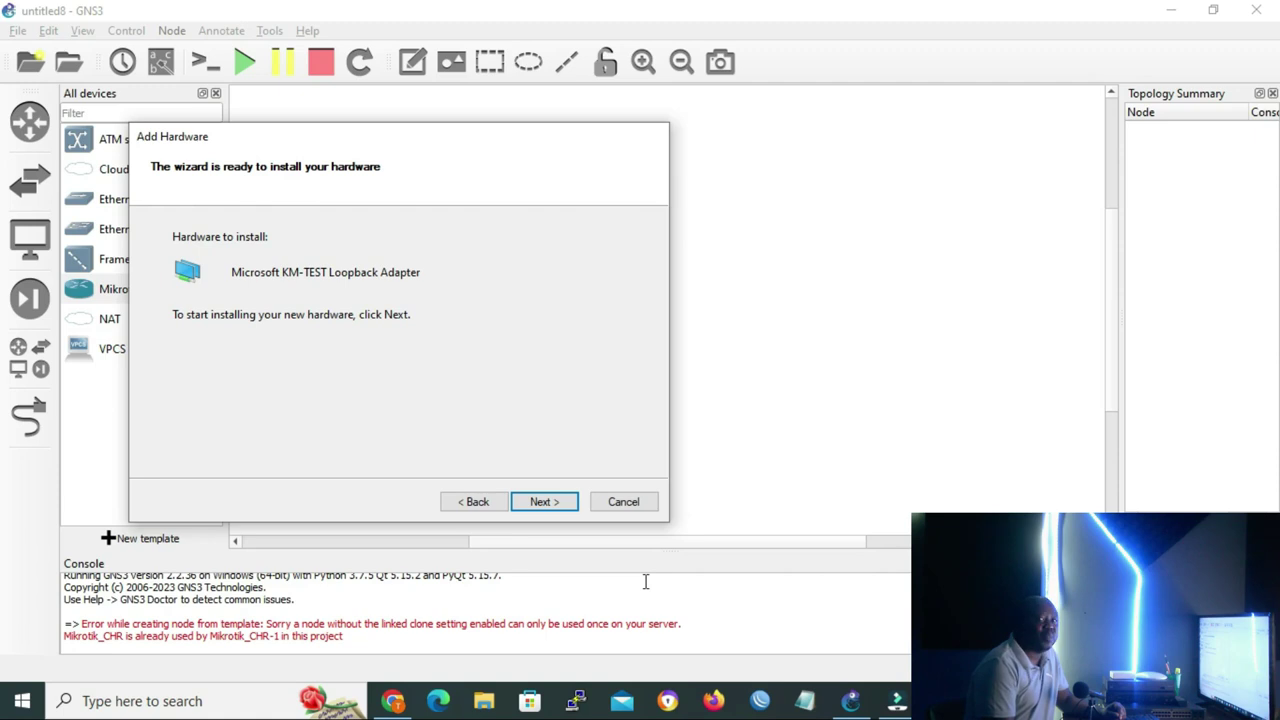
left_click(631, 505)
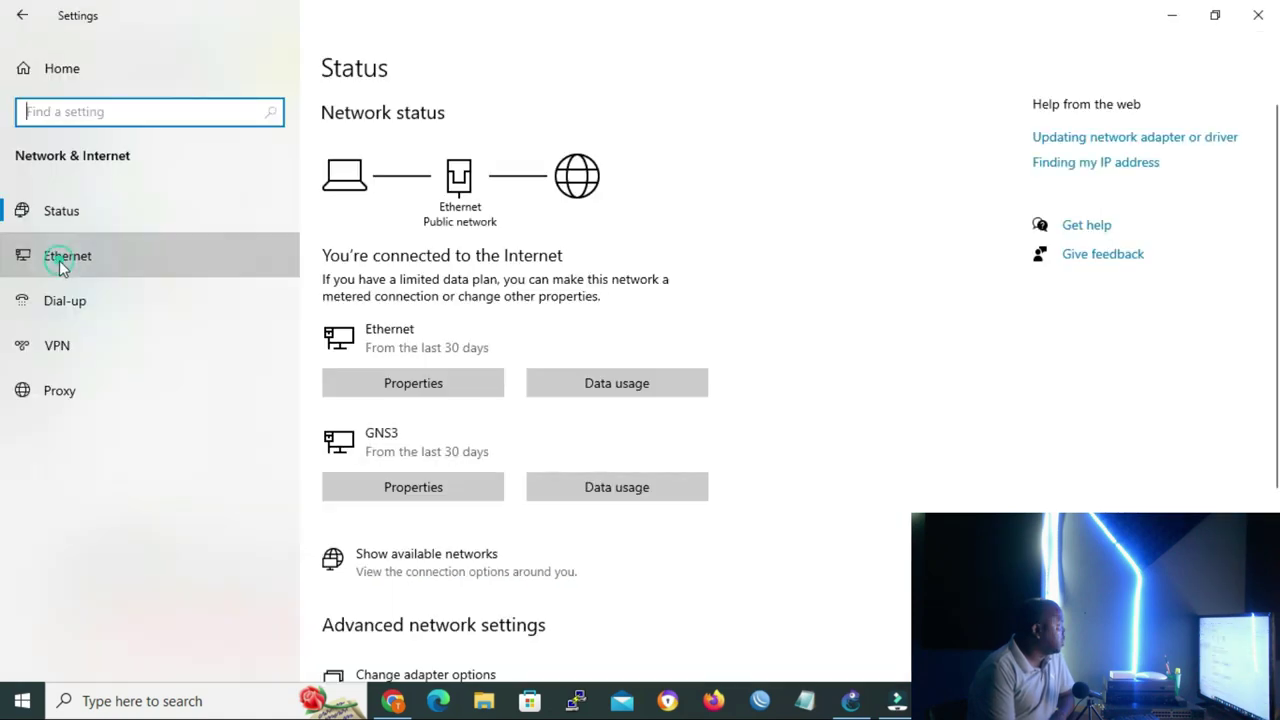
Open the IPv4 properties of the GNS3 adapter from the Ethernet adapter options
left_click(62, 259)
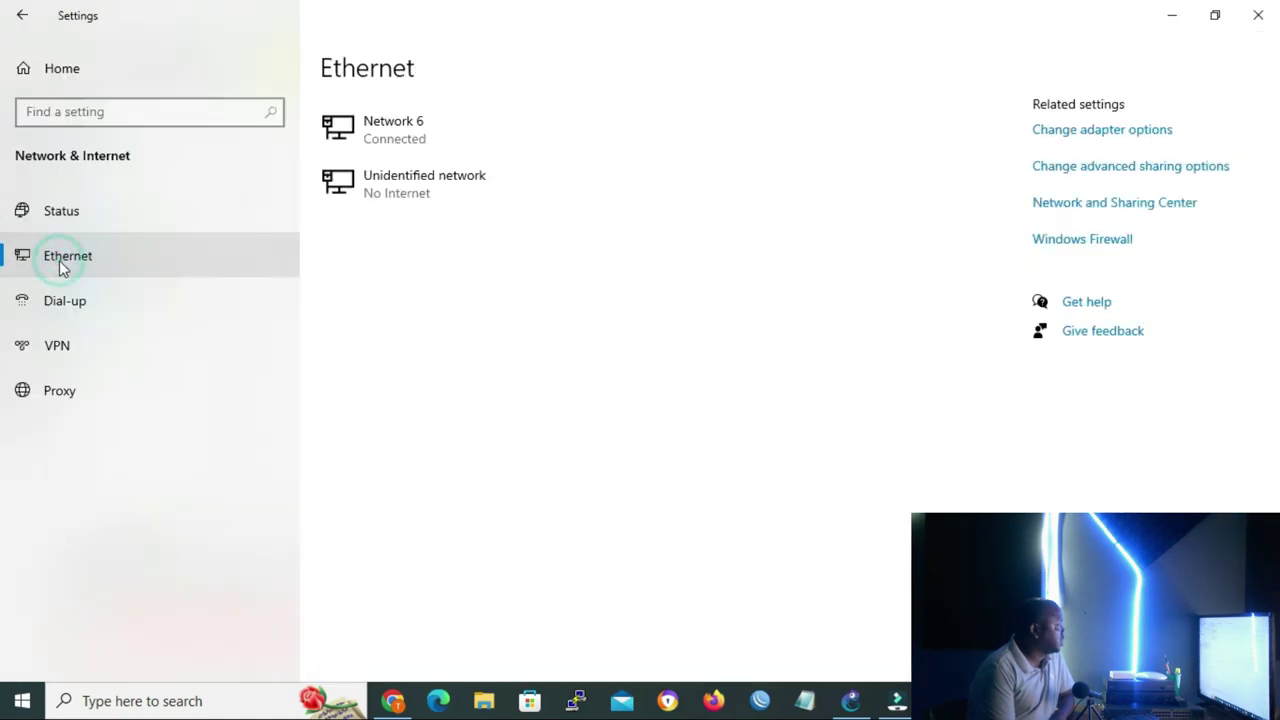
left_click(1090, 131)
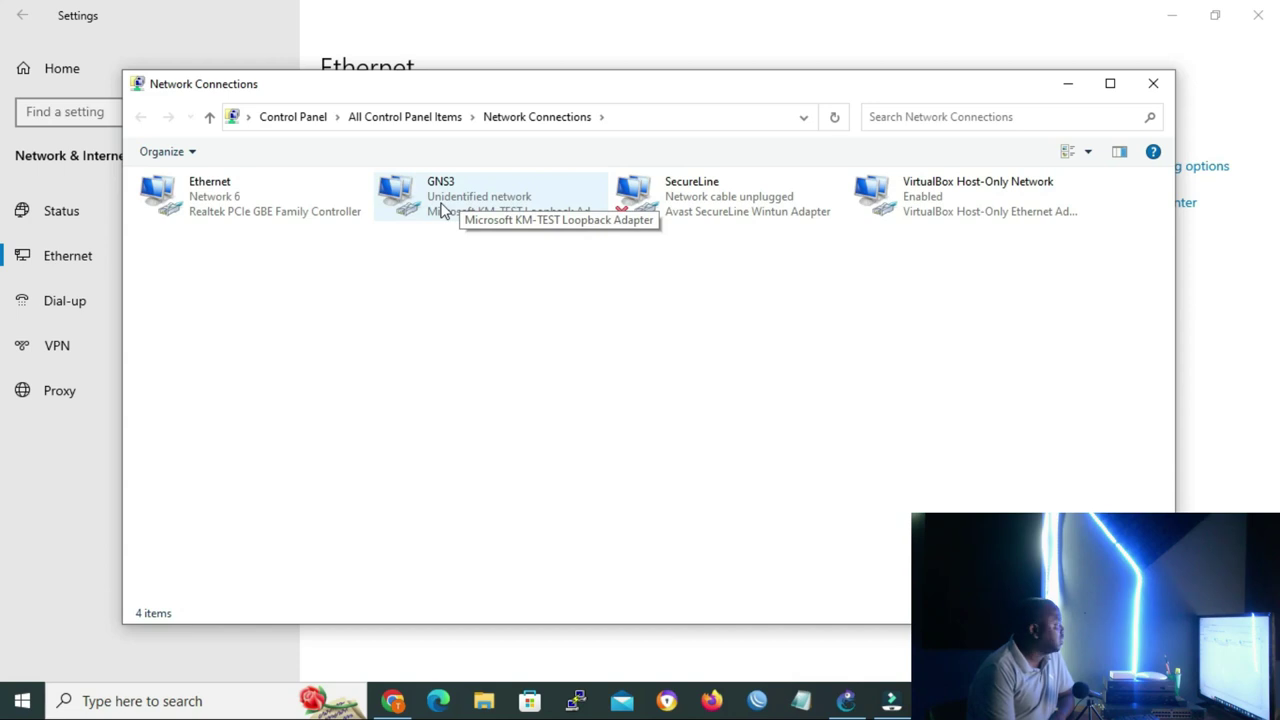
double_click(441, 208)
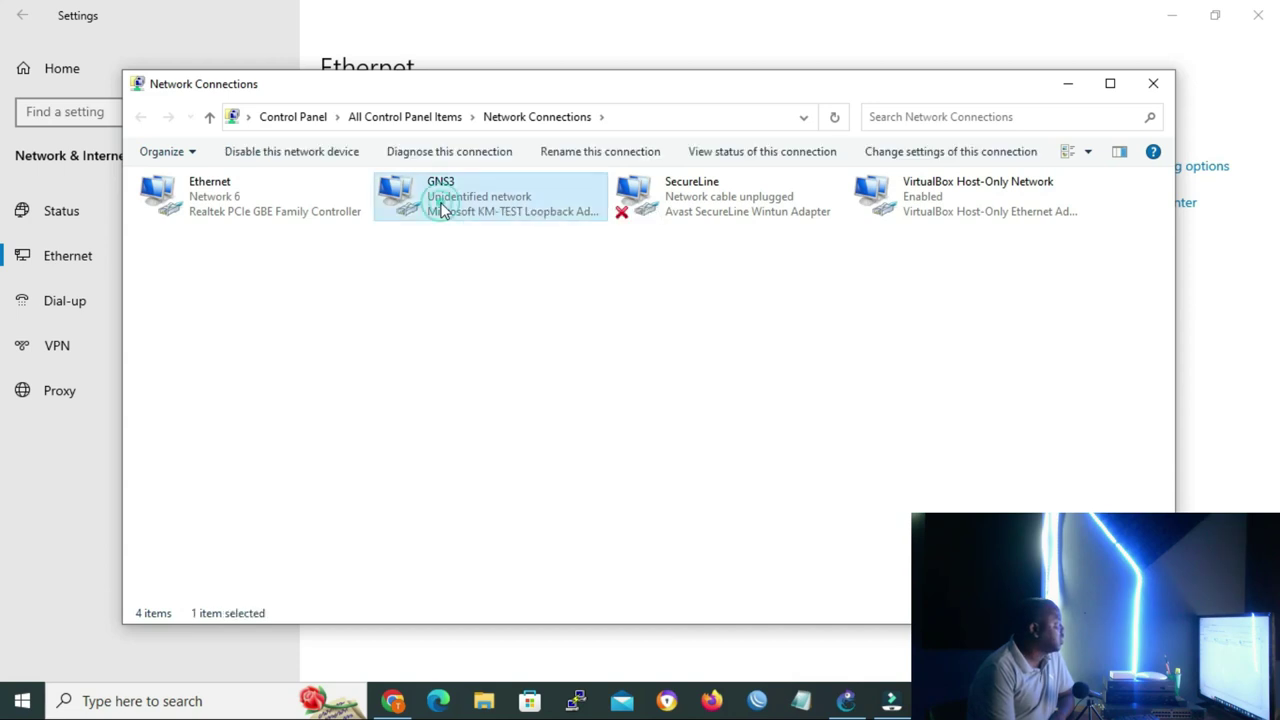
left_click(553, 508)
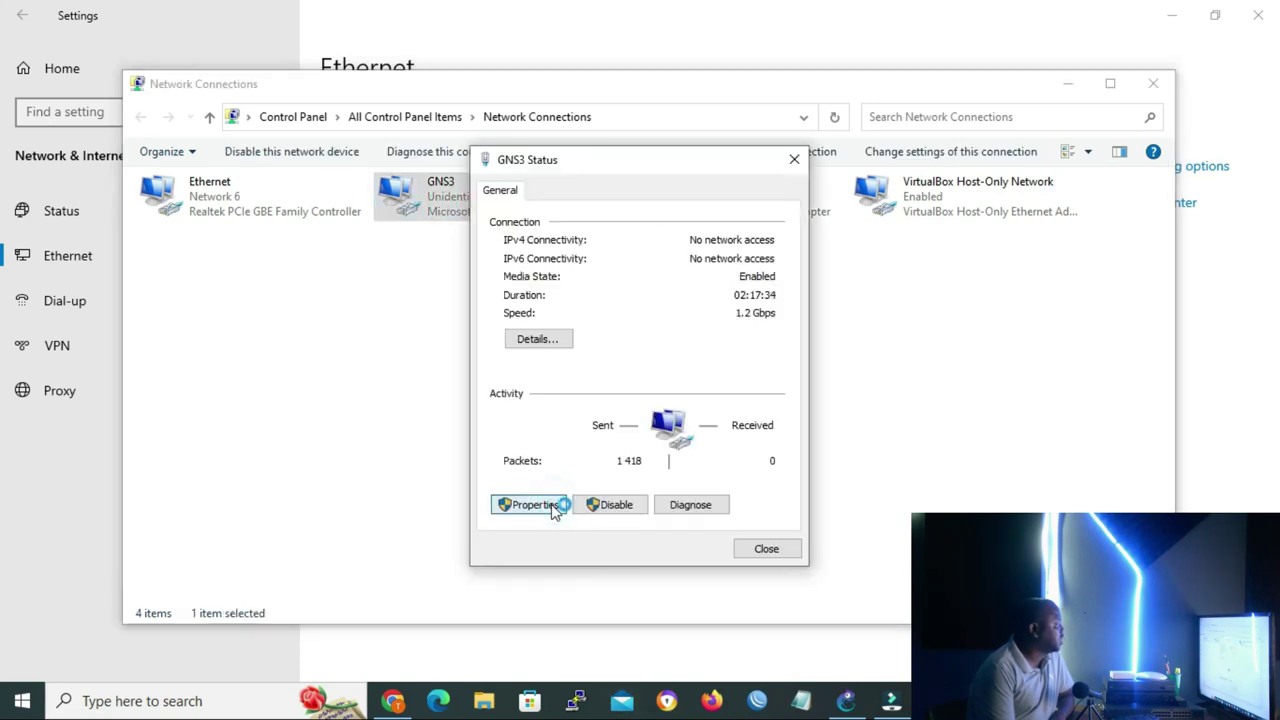
double_click(590, 407)
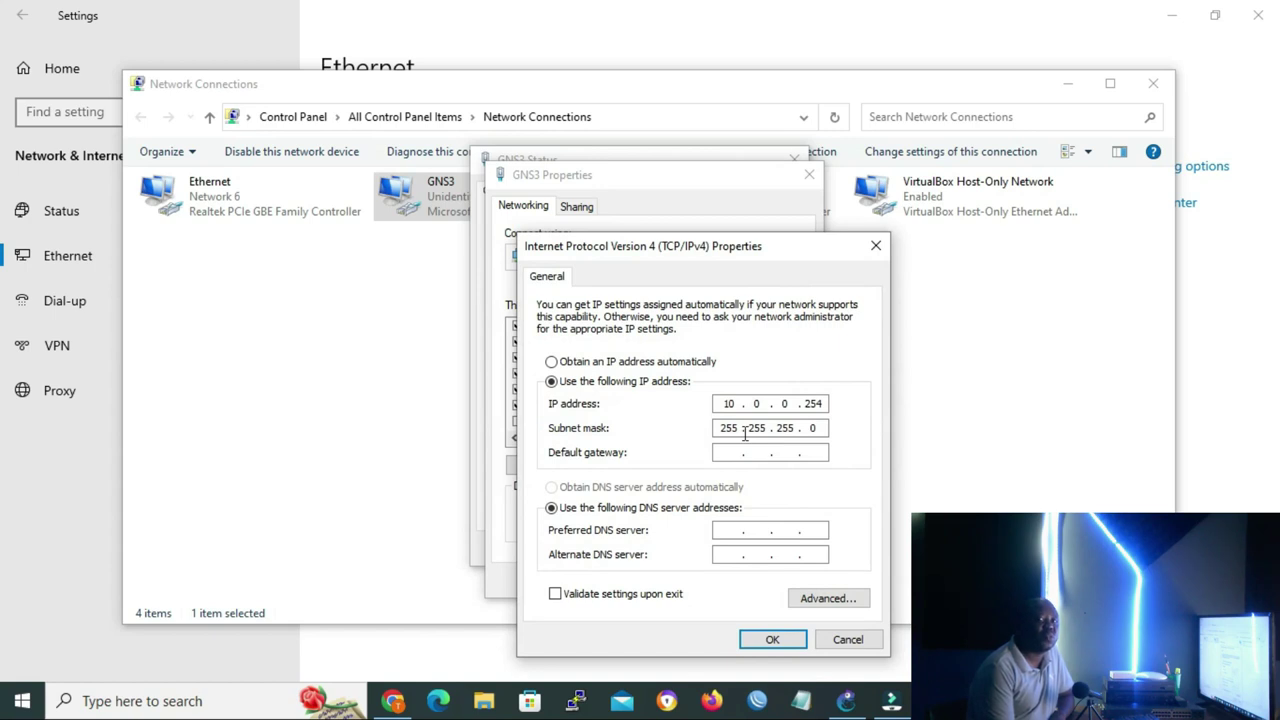
Accept IPv4 10.0.0.254 with mask 255.255.255.0 and close the network windows and Settings
left_click(772, 640)
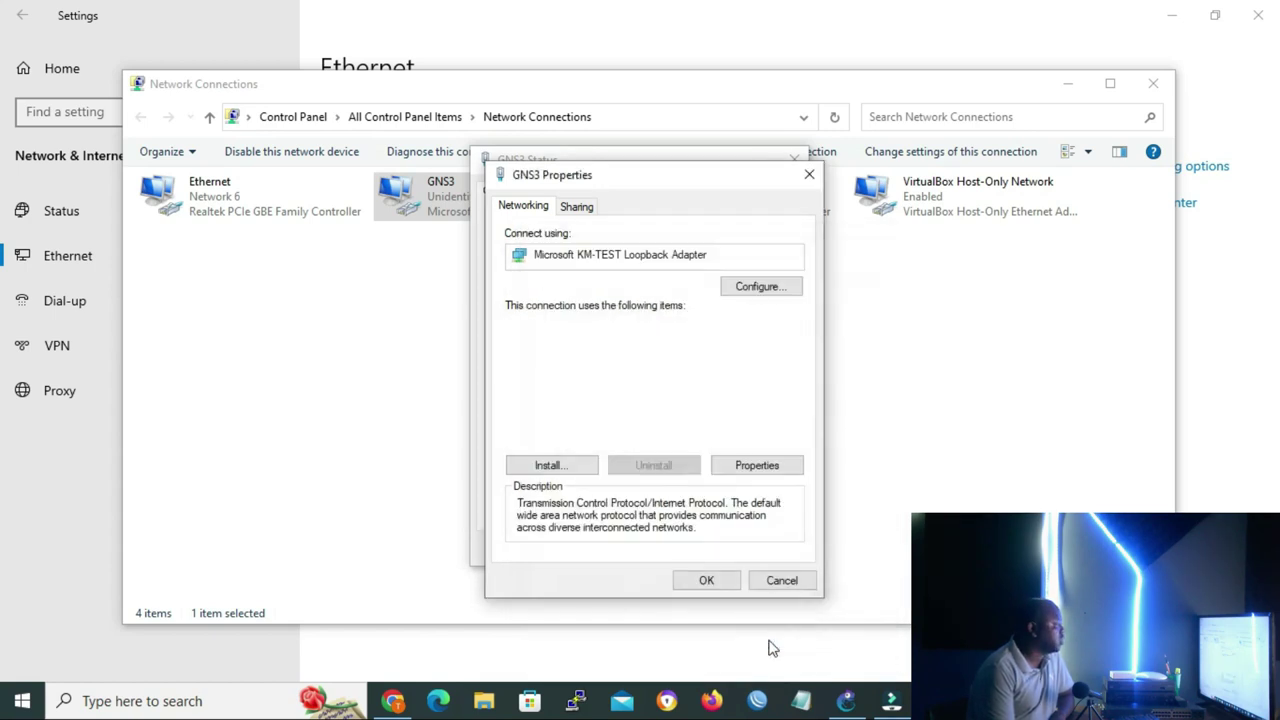
left_click(707, 581)
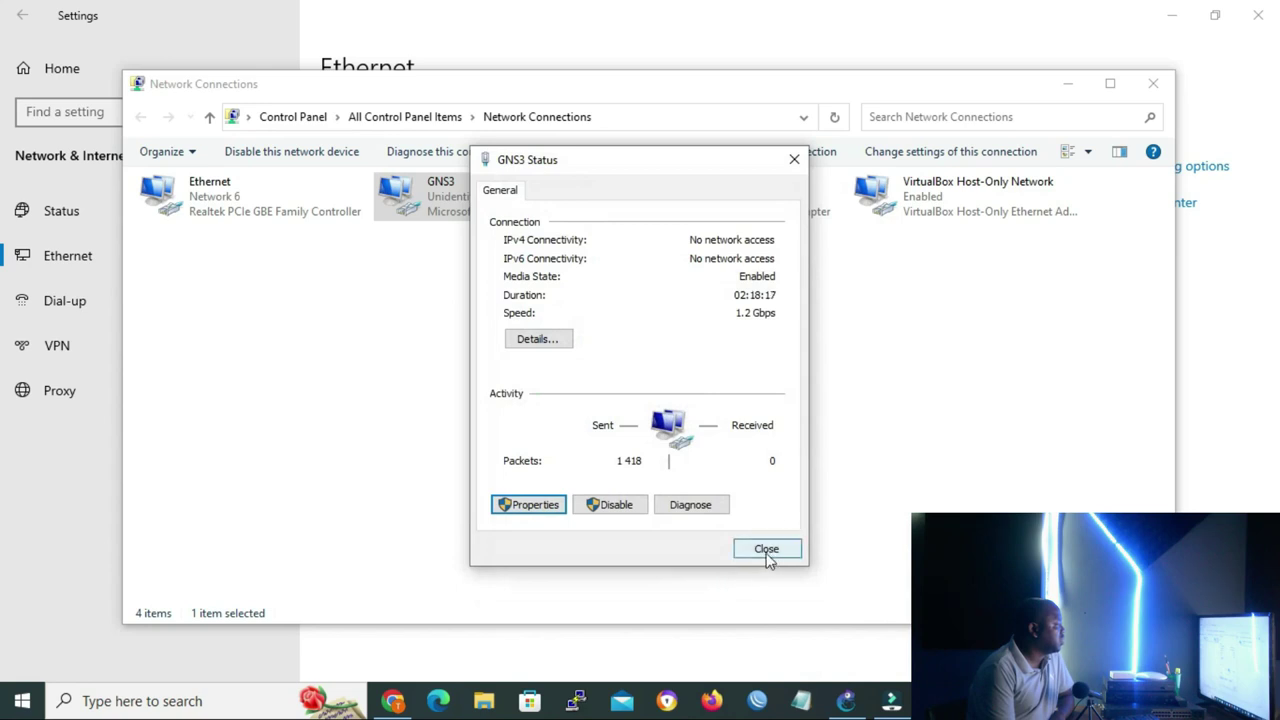
left_click(766, 552)
left_click(1153, 84)
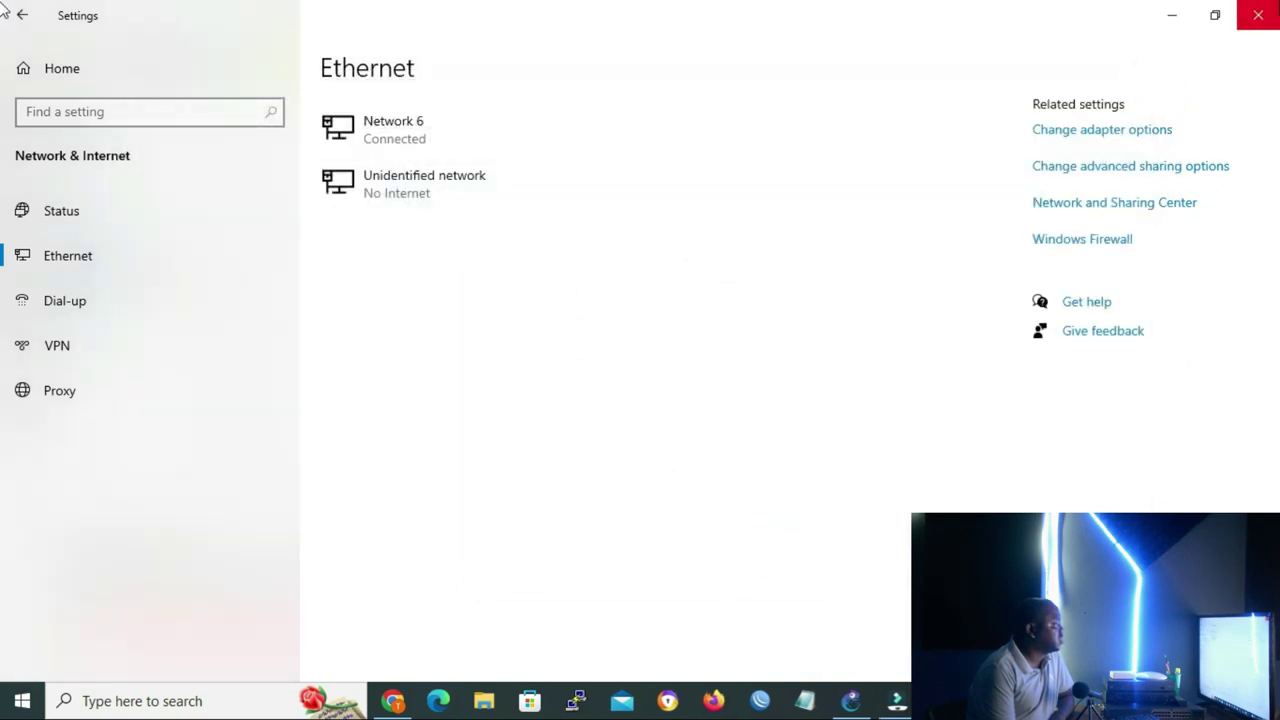
left_click(1258, 15)
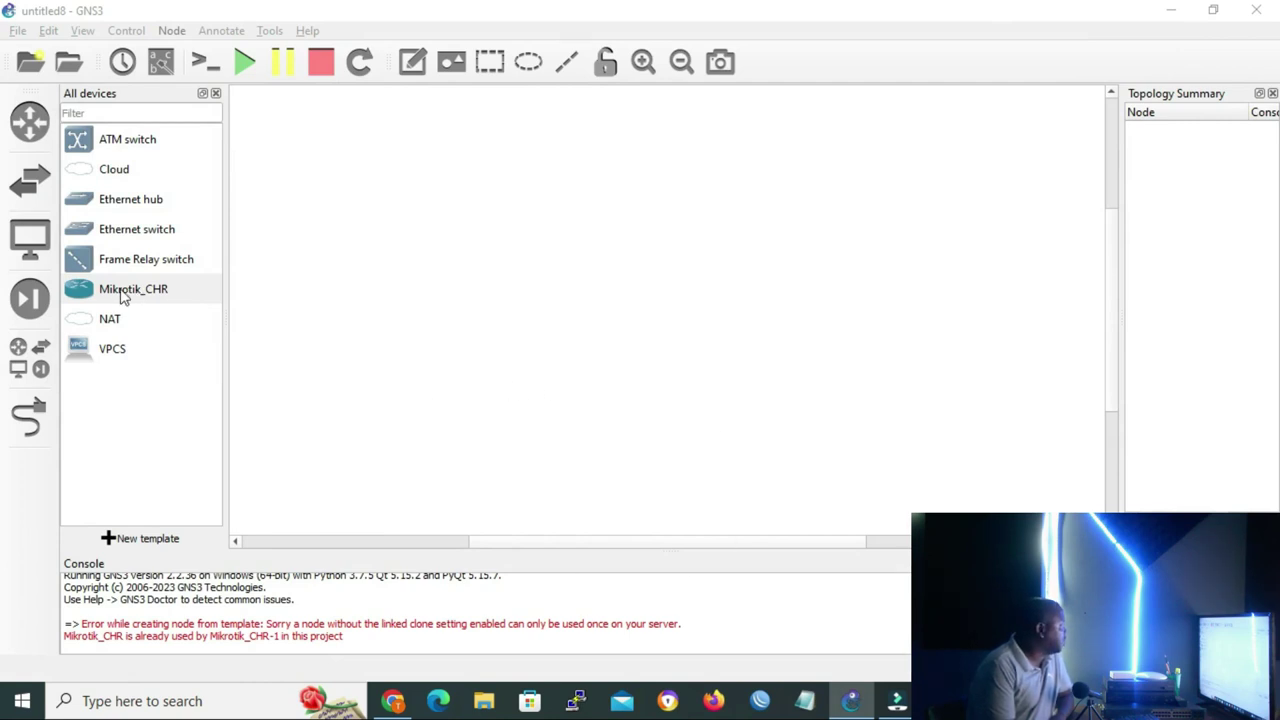
Place a Mikrotik_CHR router on the canvas and a Cloud node to its left
left_click_drag(122, 295, 840, 295)
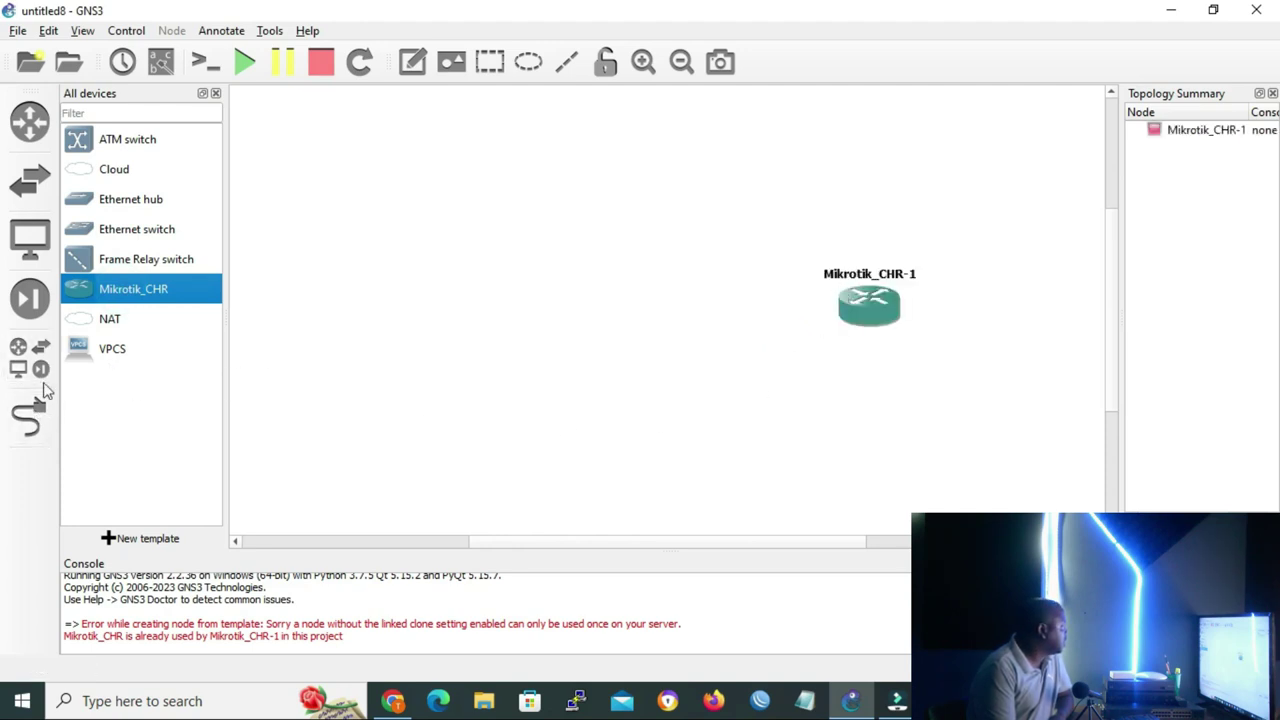
left_click(80, 172)
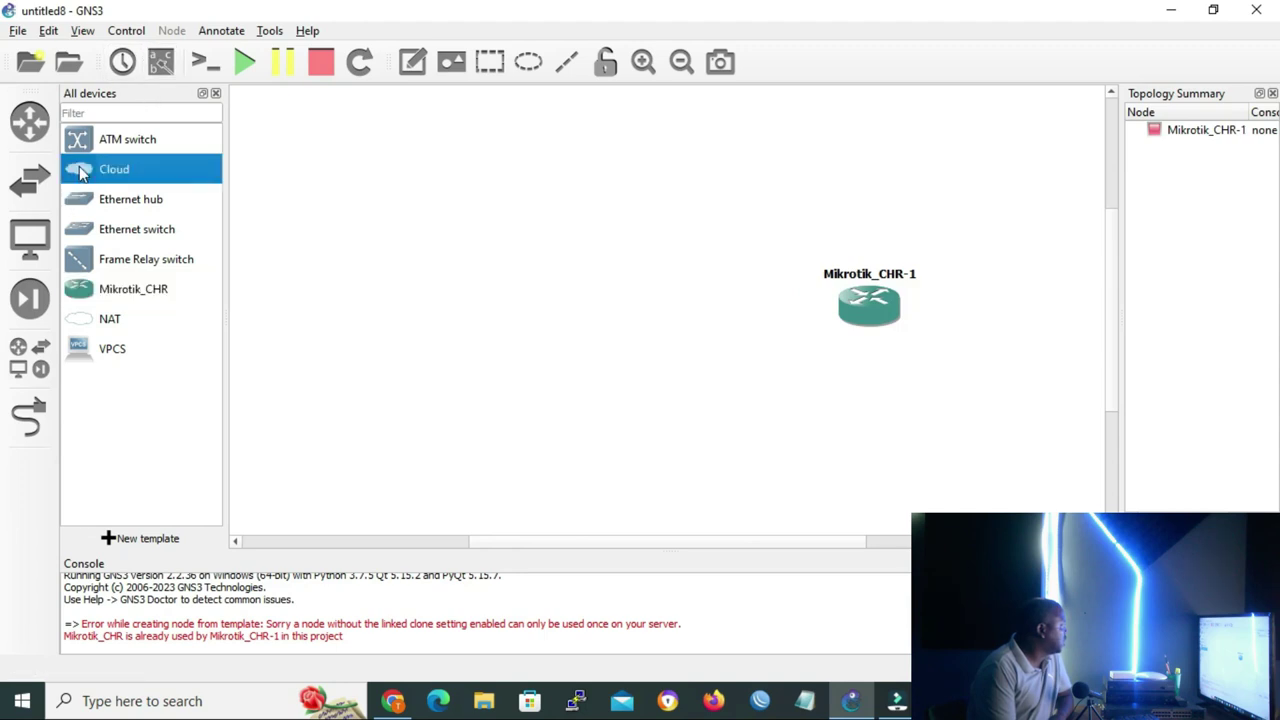
left_click_drag(80, 172, 530, 298)
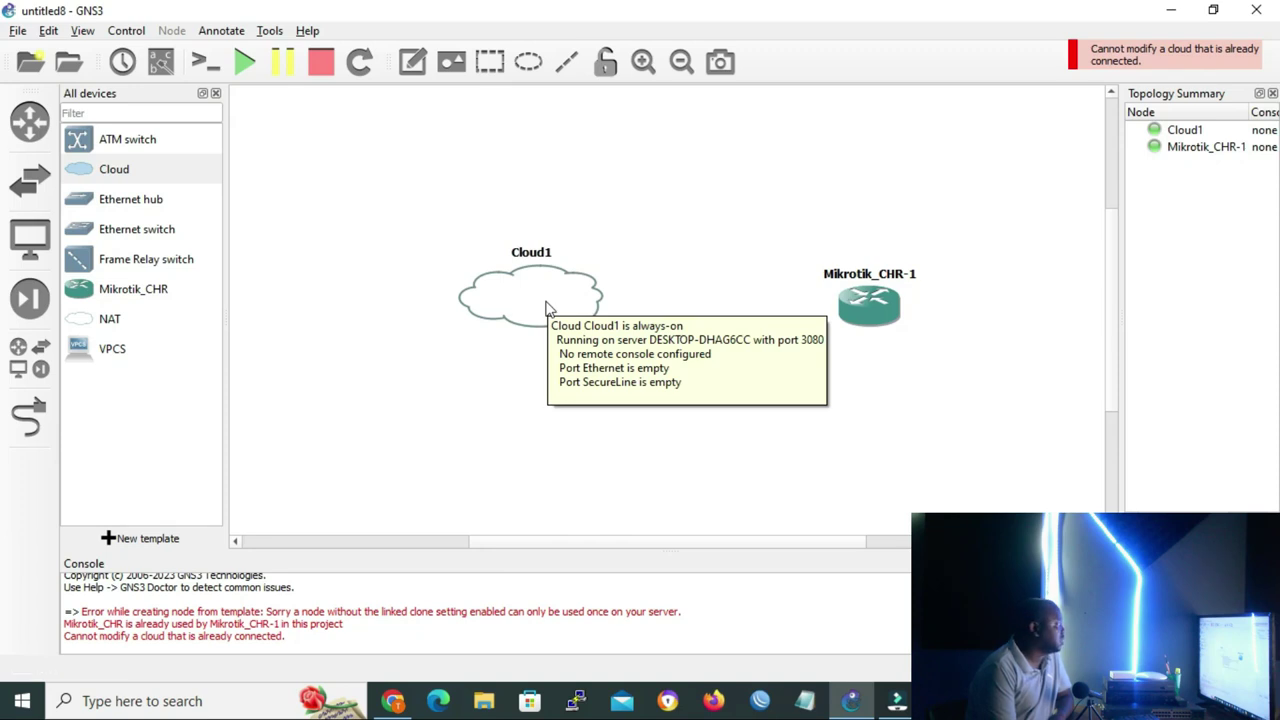
Show special Ethernet interfaces, add the GNS3 loopback to Cloud1, and save
double_click(546, 311)
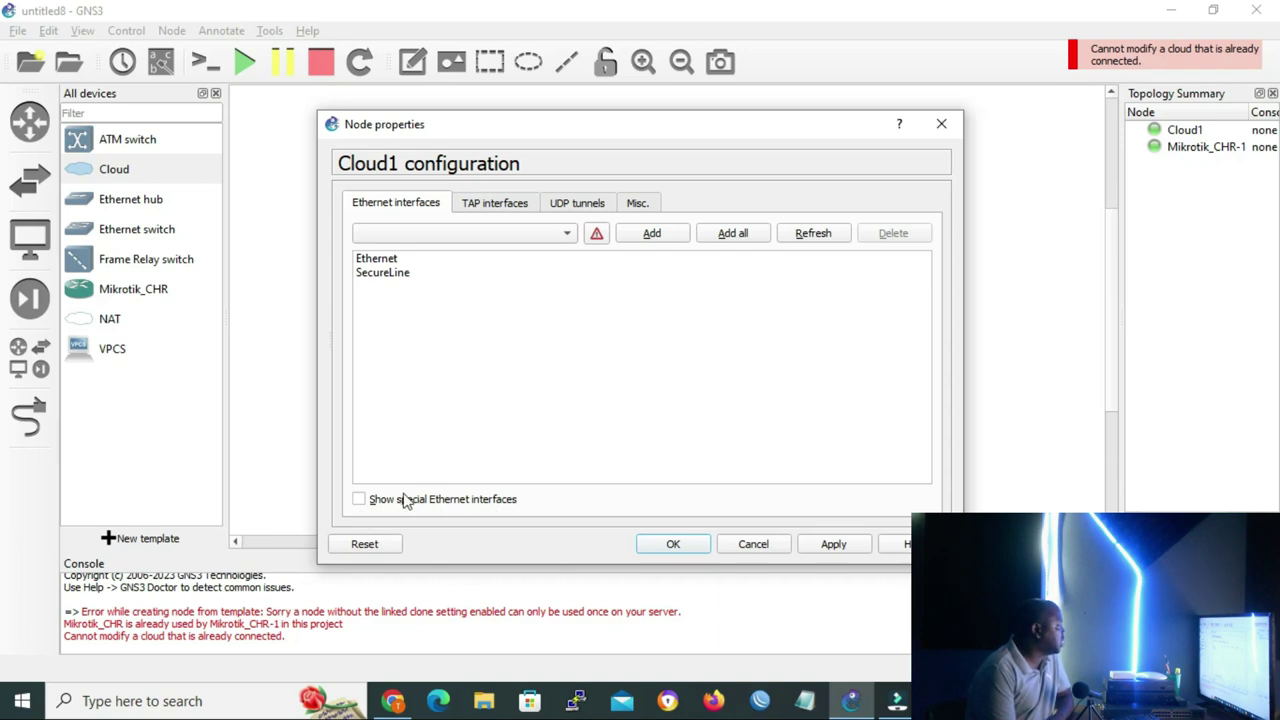
left_click(358, 499)
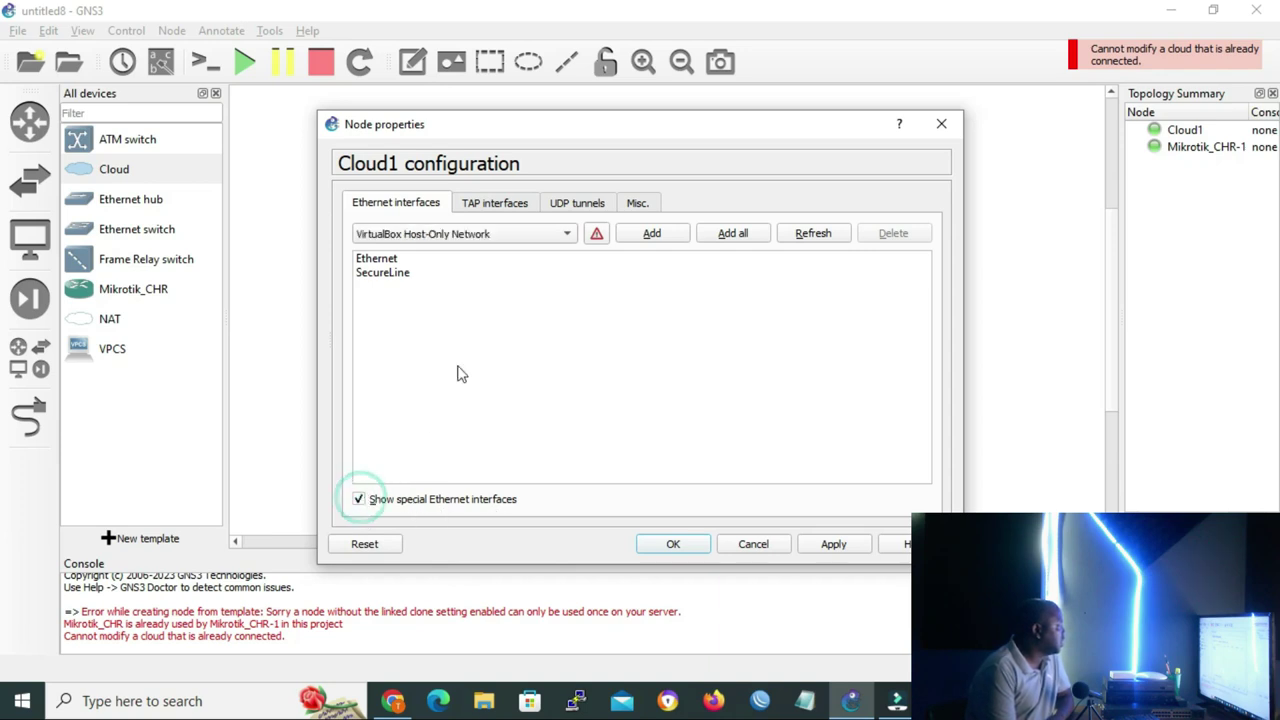
left_click(564, 237)
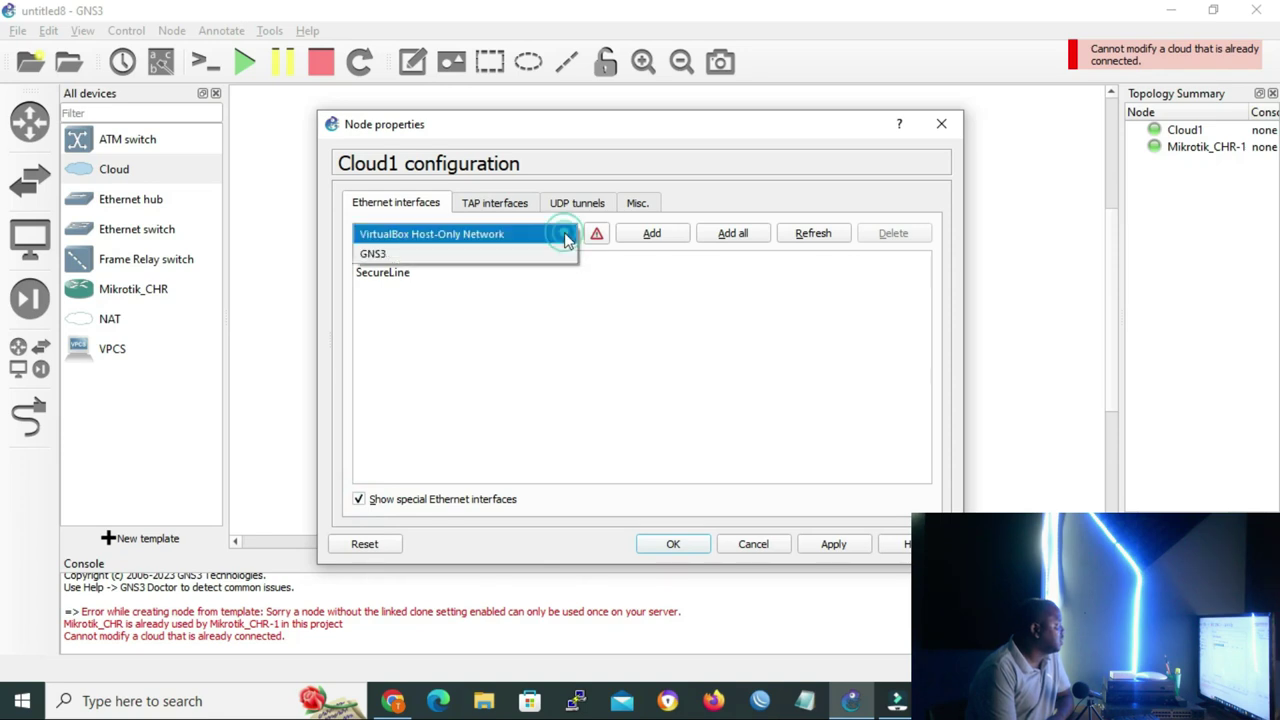
left_click(405, 259)
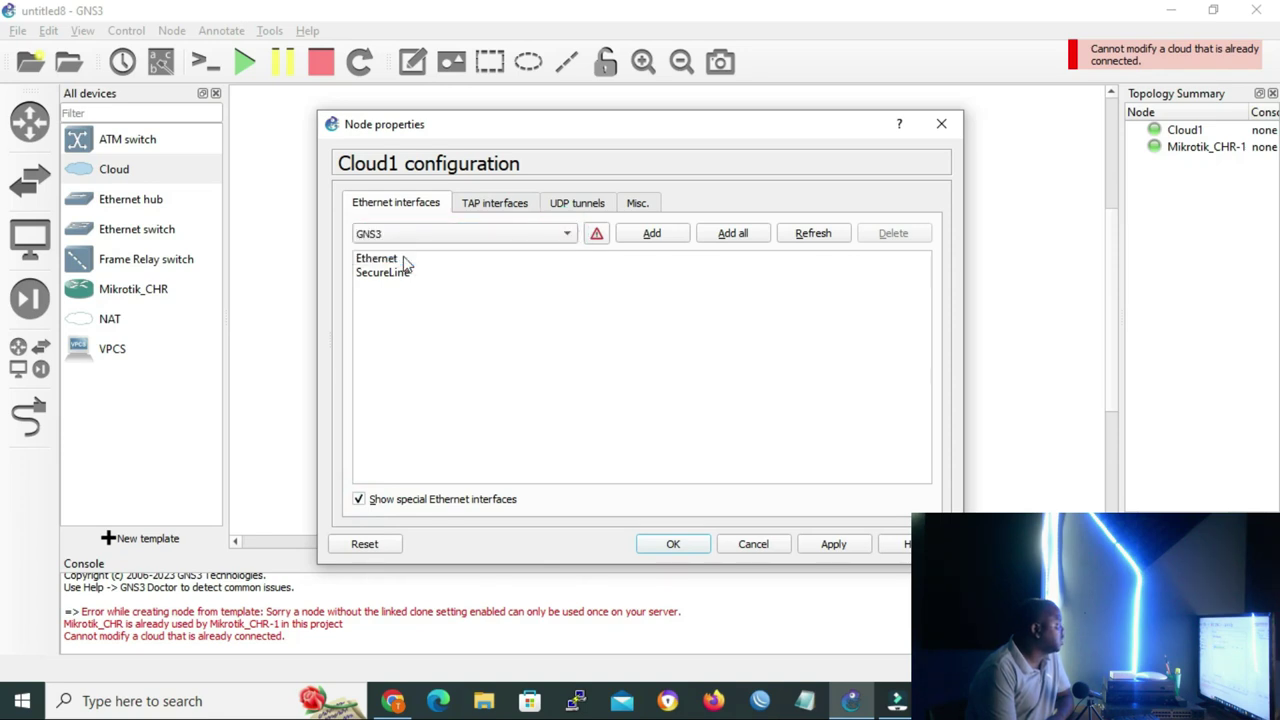
left_click(644, 236)
left_click(672, 544)
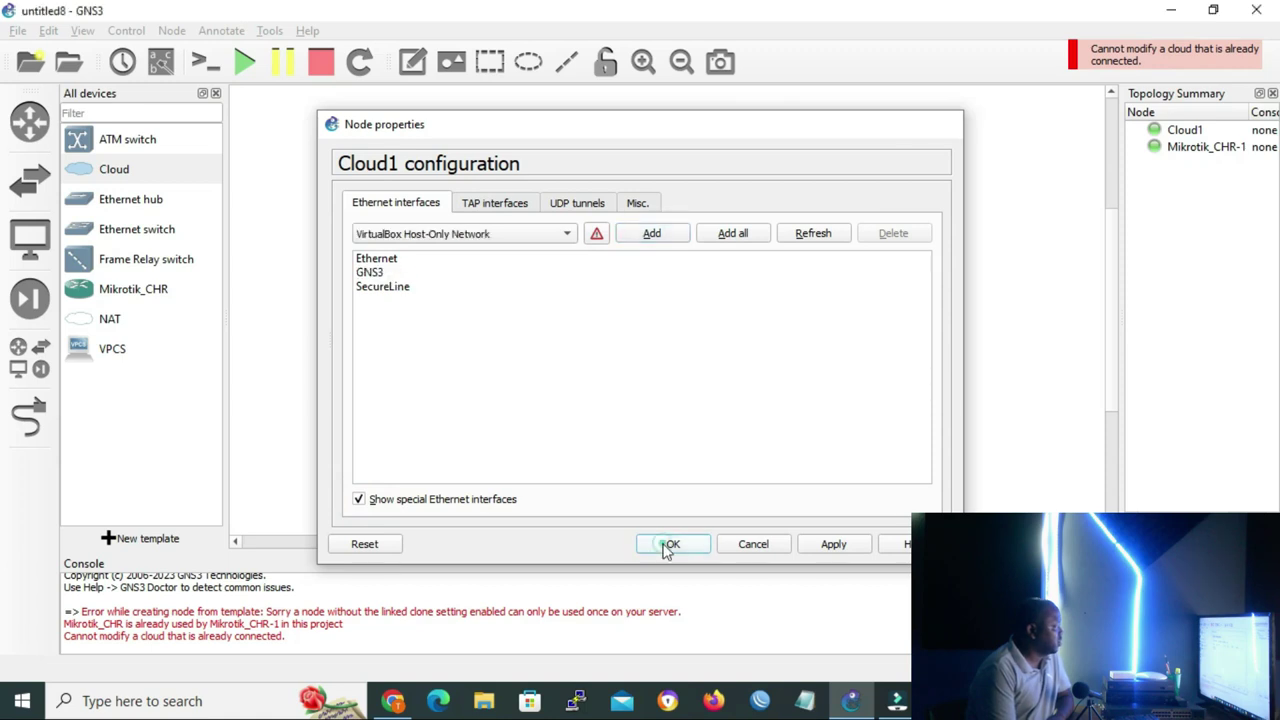
Draw a link from Cloud1's interface to the Mikrotik_CHR-1 router
left_click(26, 417)
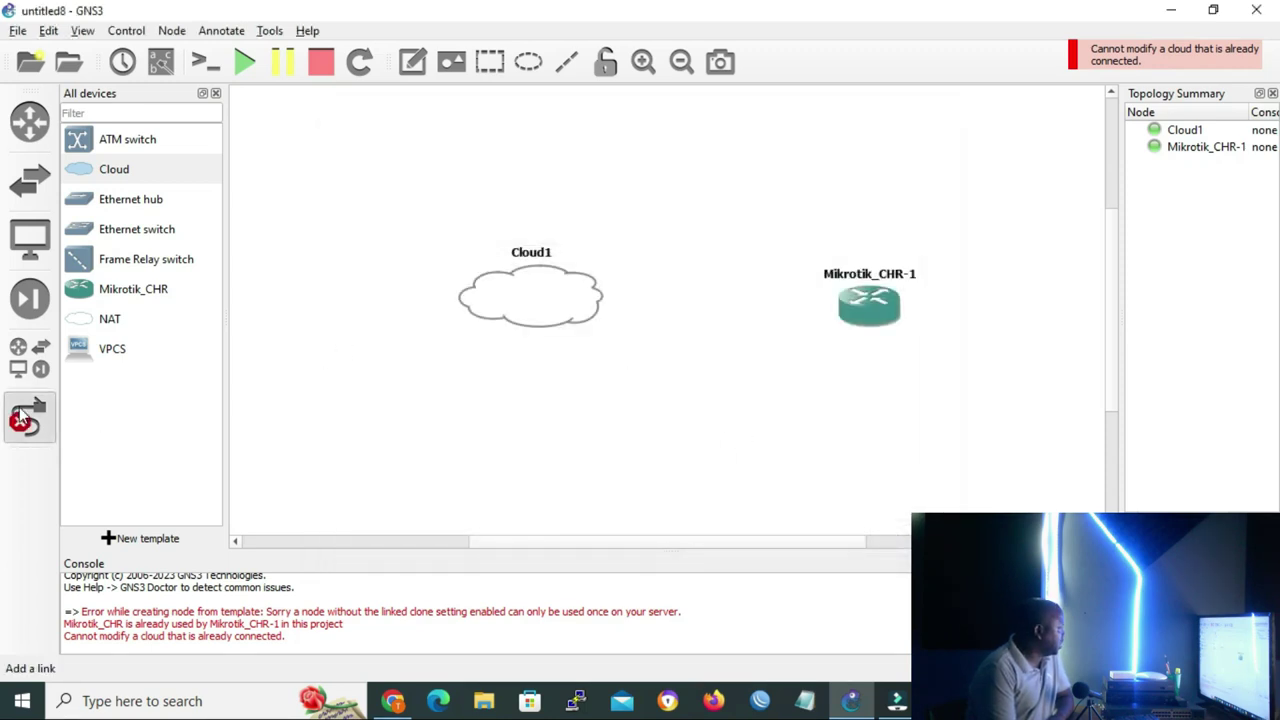
left_click(568, 298)
left_click(606, 352)
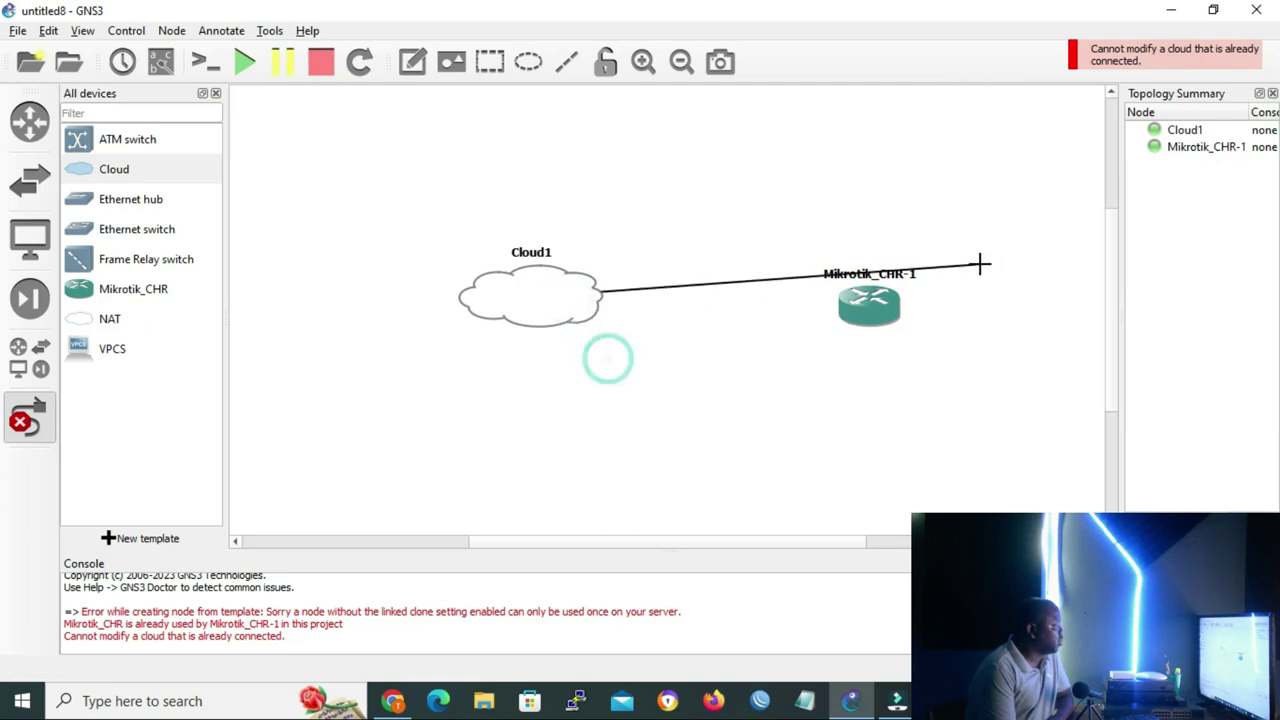
left_click(894, 316)
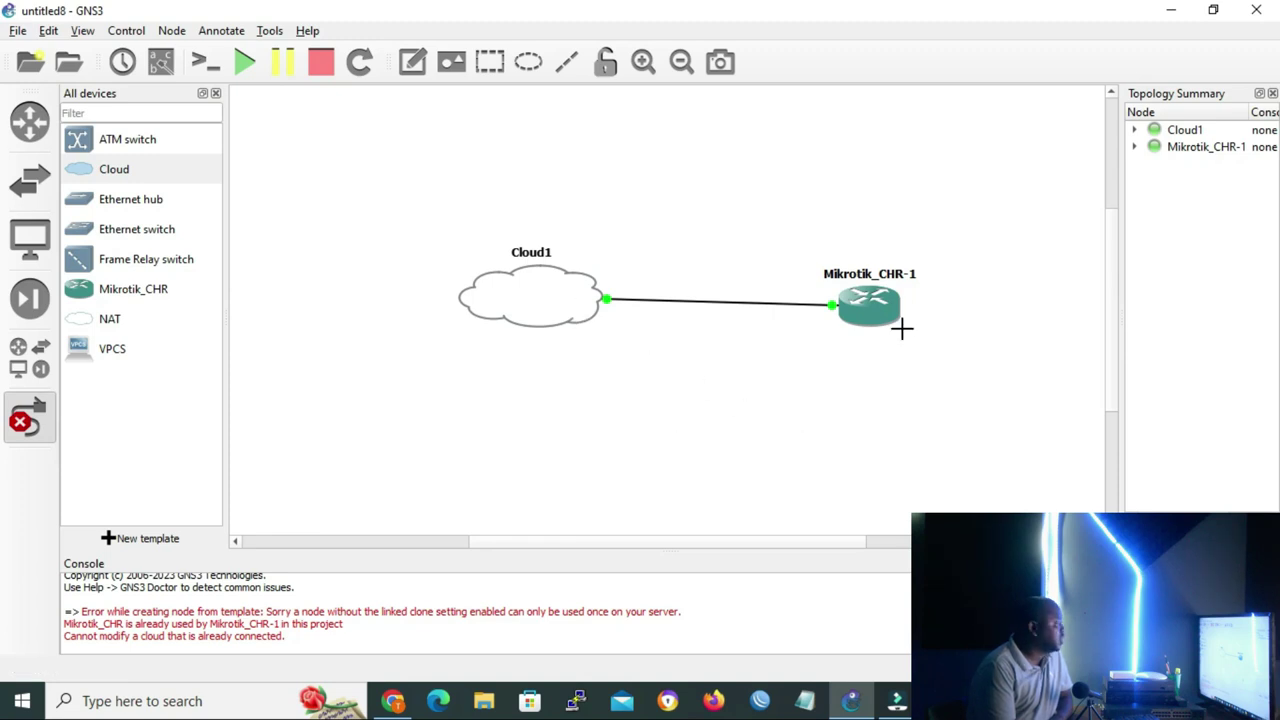
Log into the MikroTik router console as admin
mouse_move(897, 700)
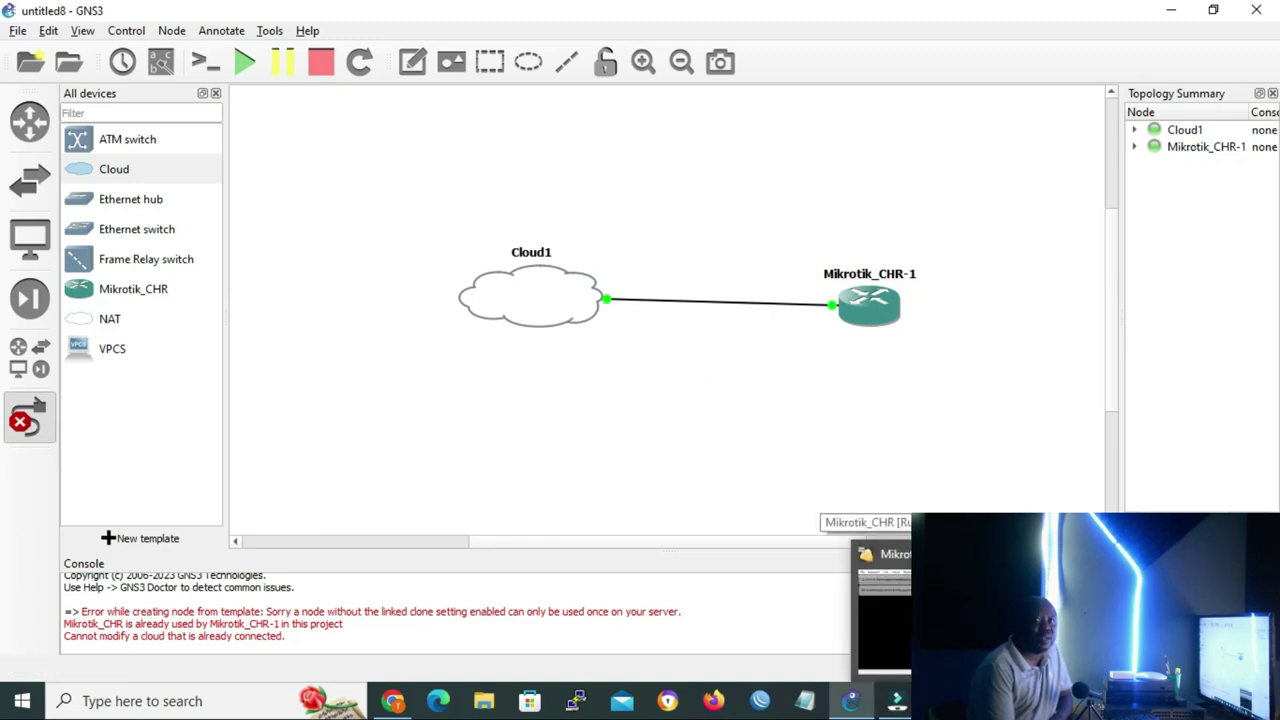
left_click(940, 615)
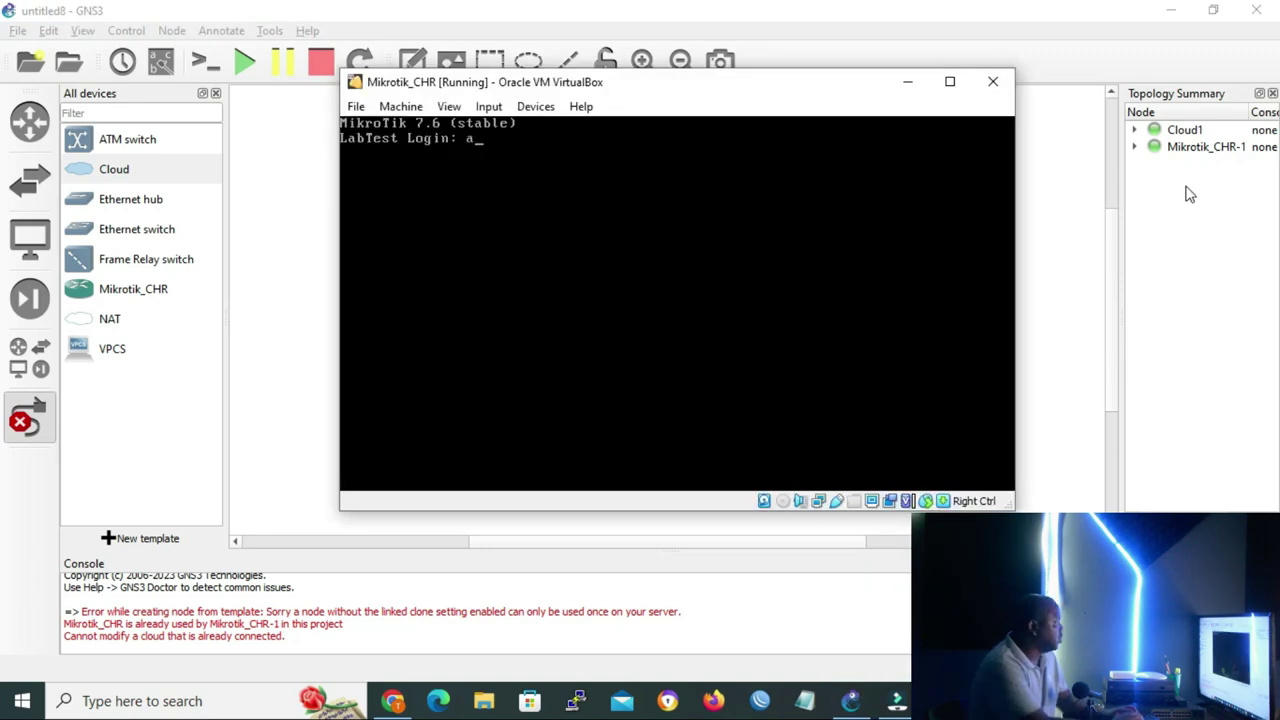
type("admin")
key("Return")
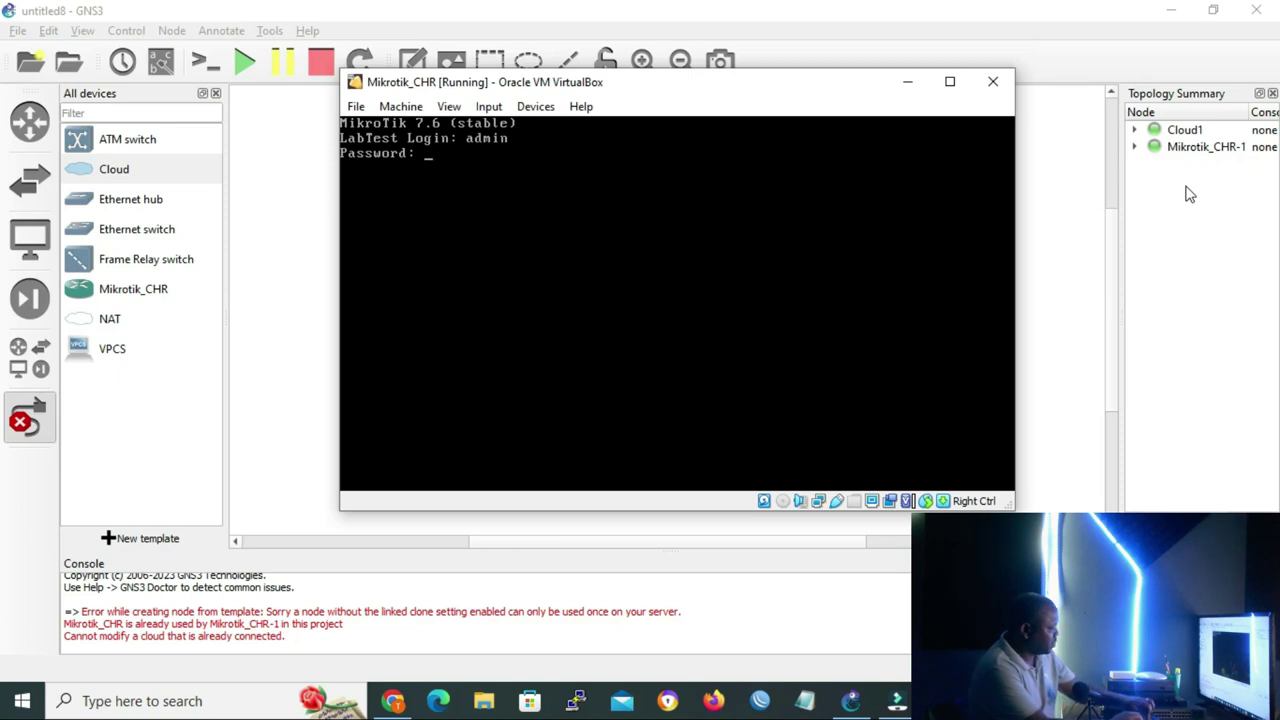
key("Return")
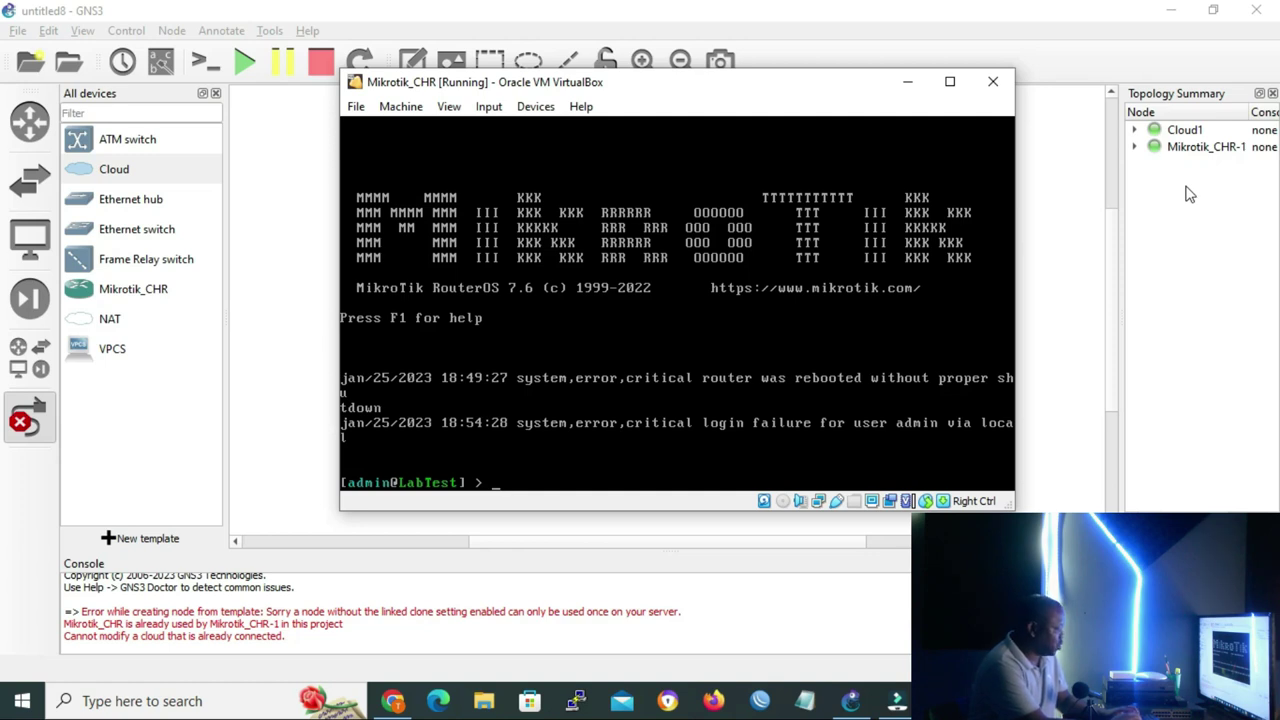
Run 'ip address add address=10.0.0.1/24 interface=ether1' on the router, then return to GNS3
type("ip add")
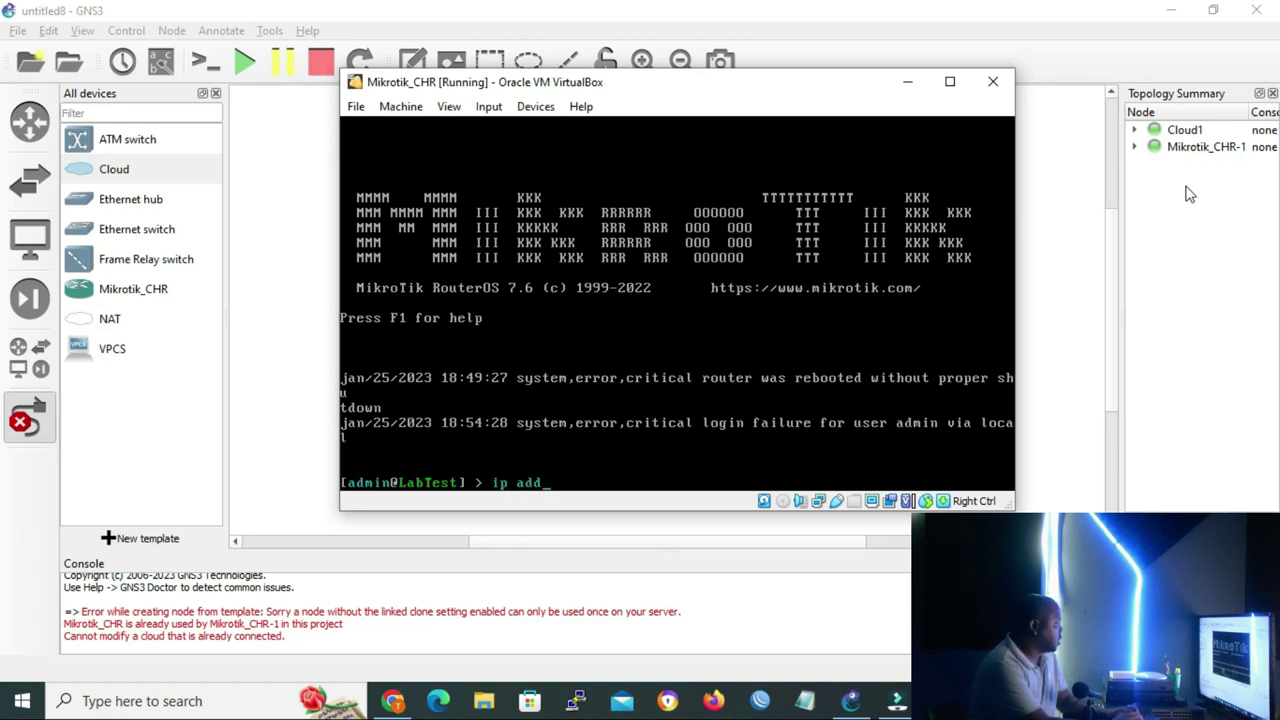
type("ress add ad")
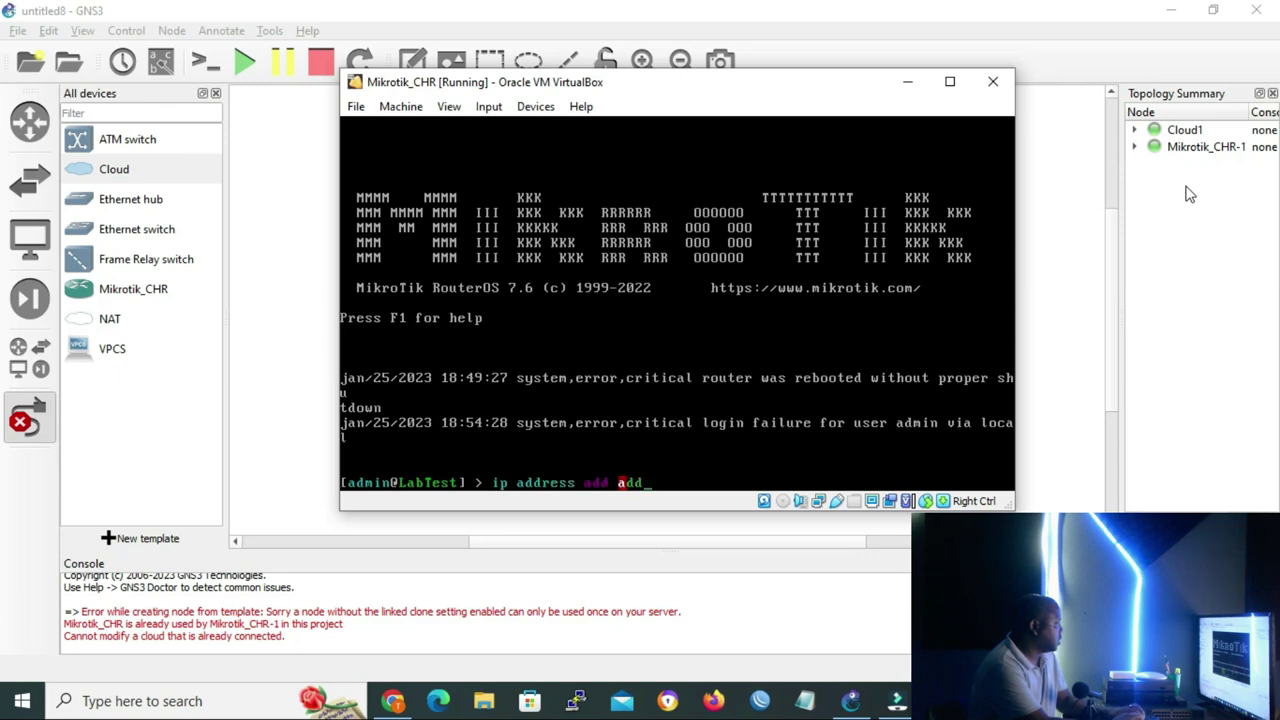
type("d")
key("Tab")
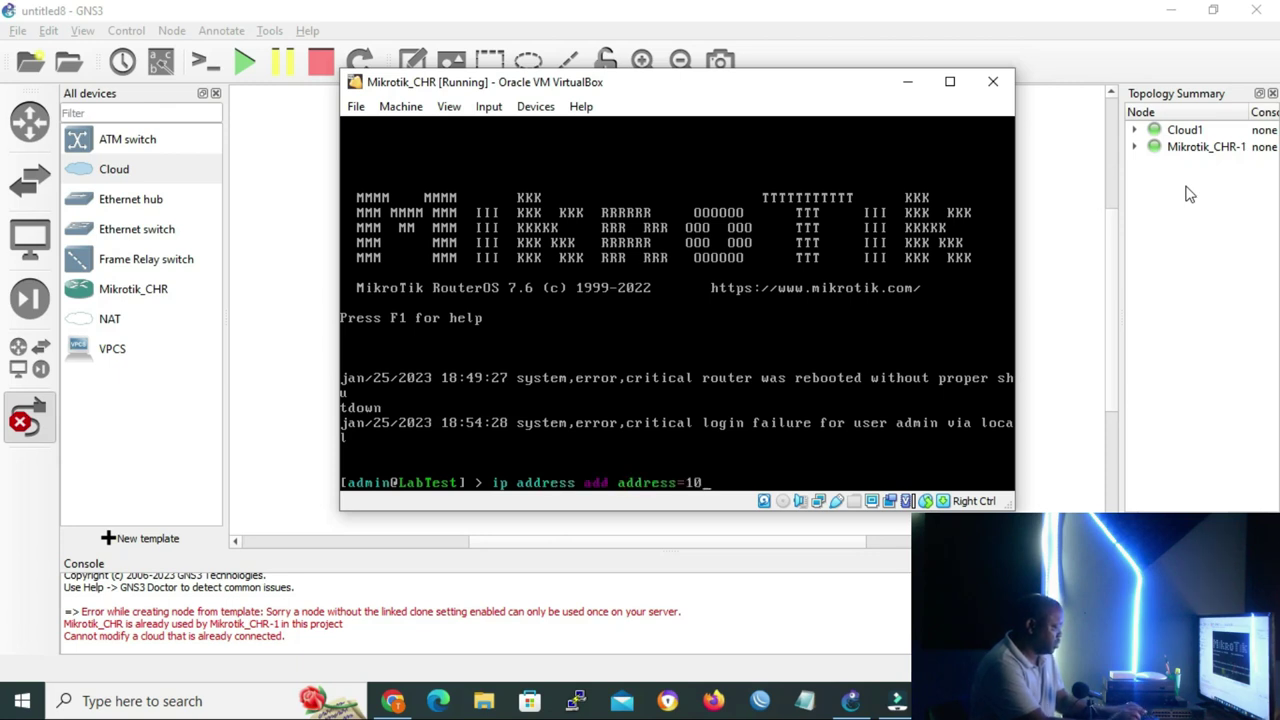
type("10.0.")
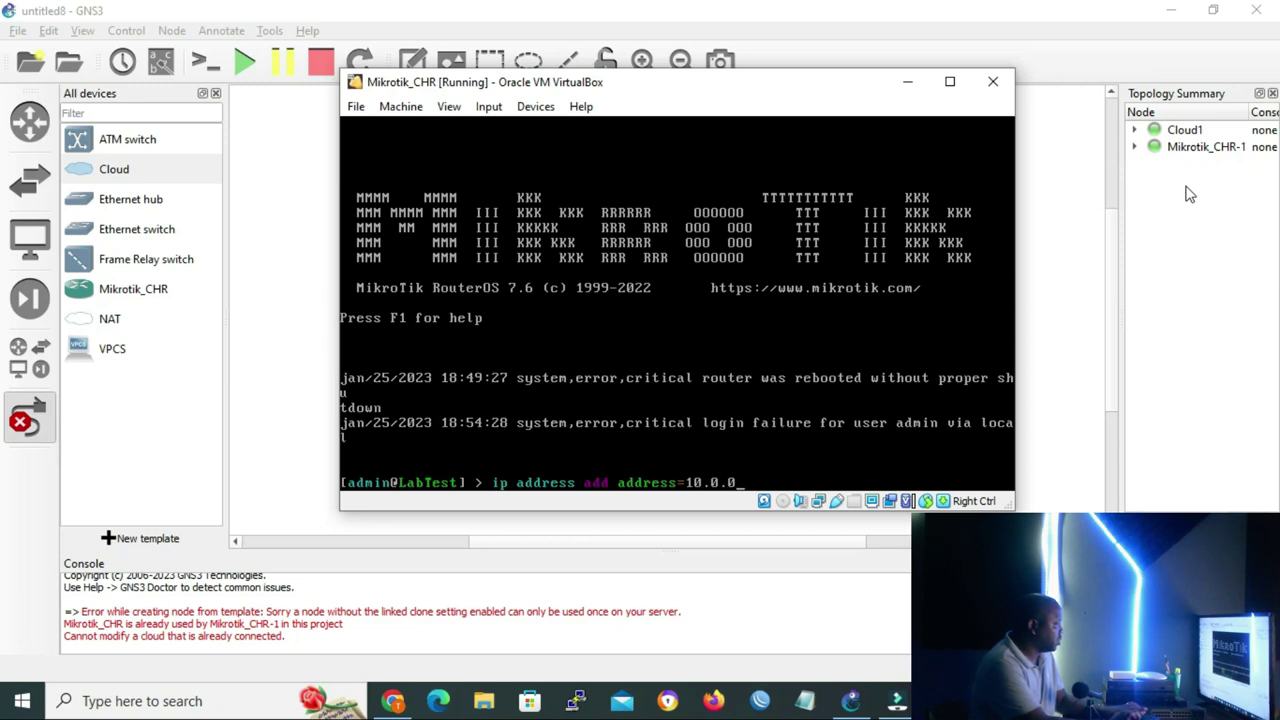
type("0.1/")
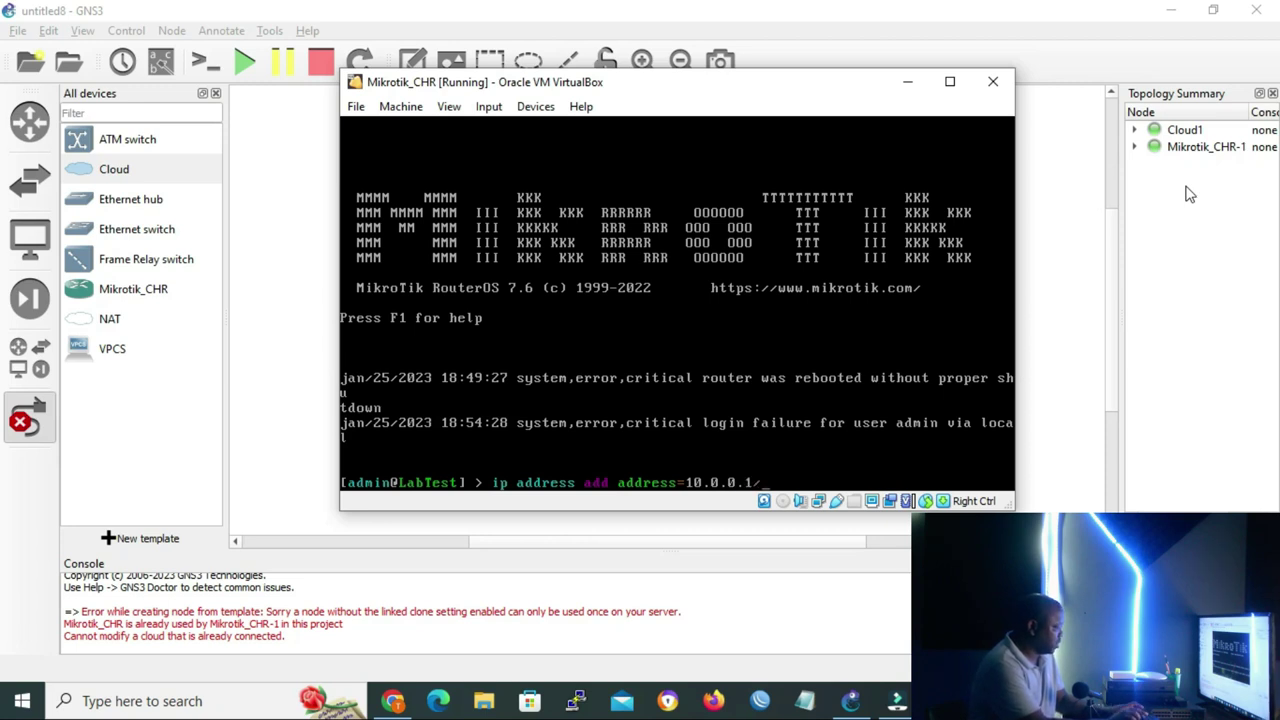
type("24 int")
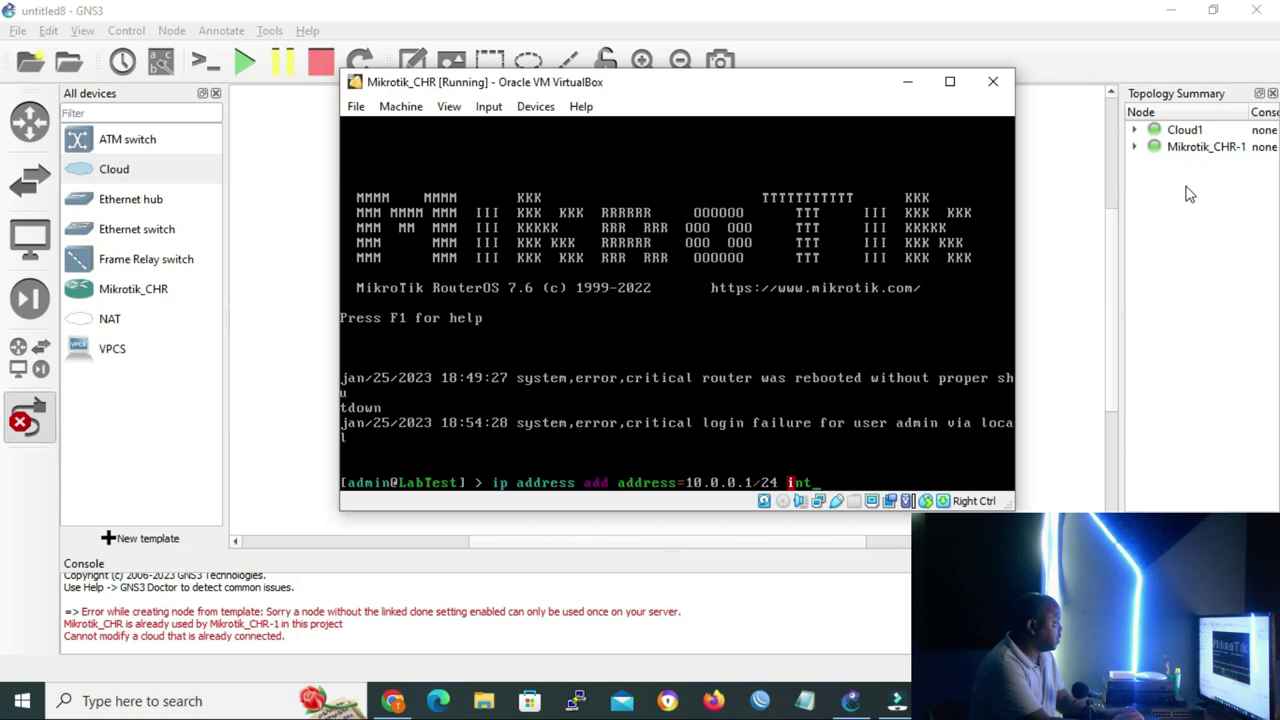
key("Tab")
type("ether1")
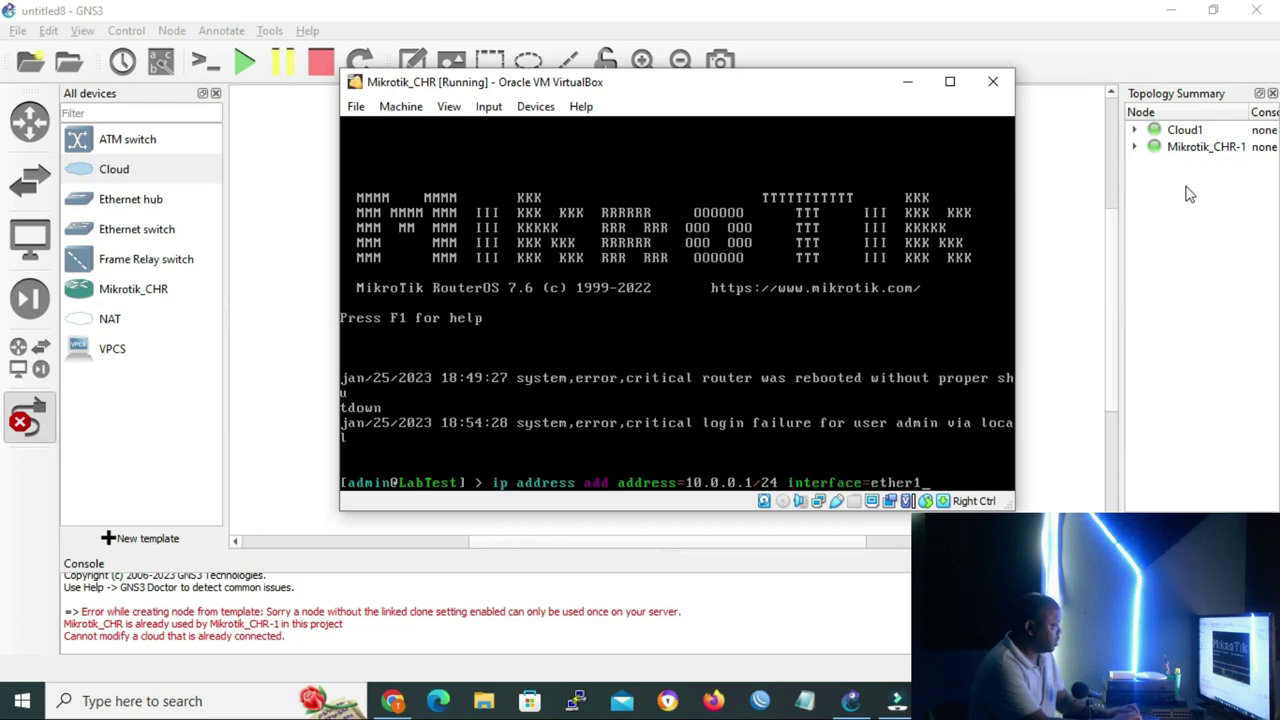
key("Return")
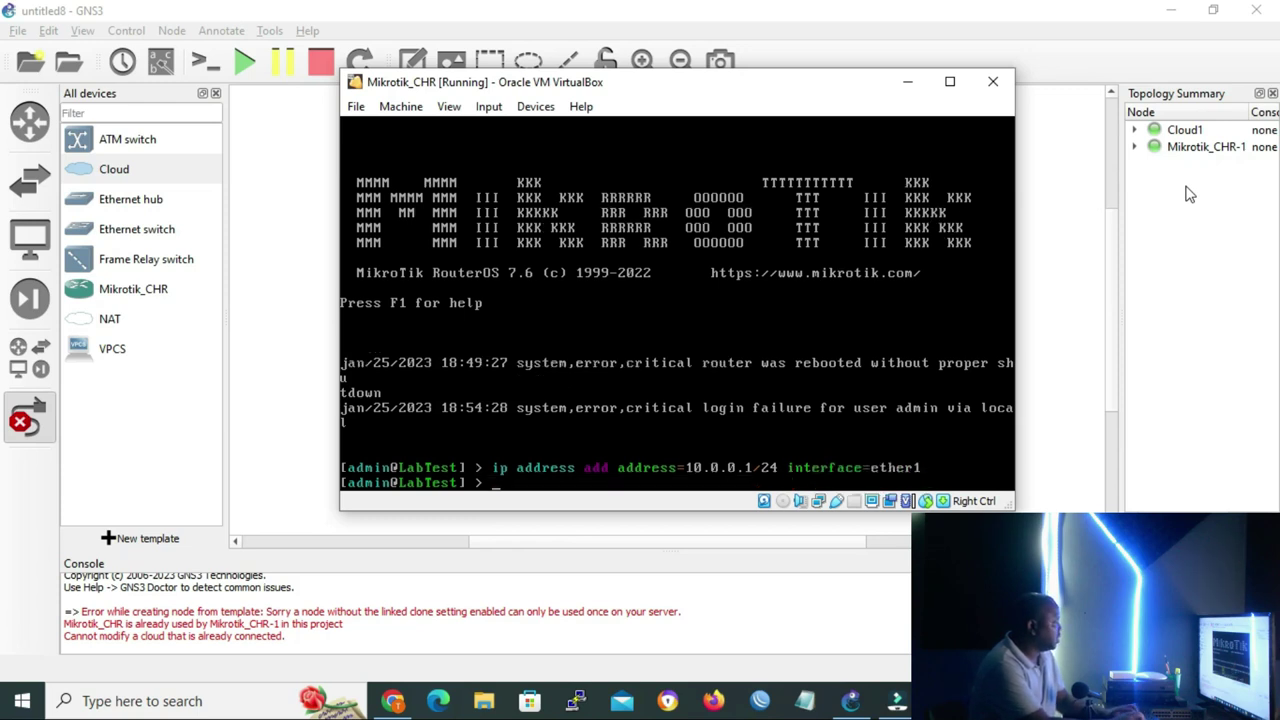
left_click(1190, 194)
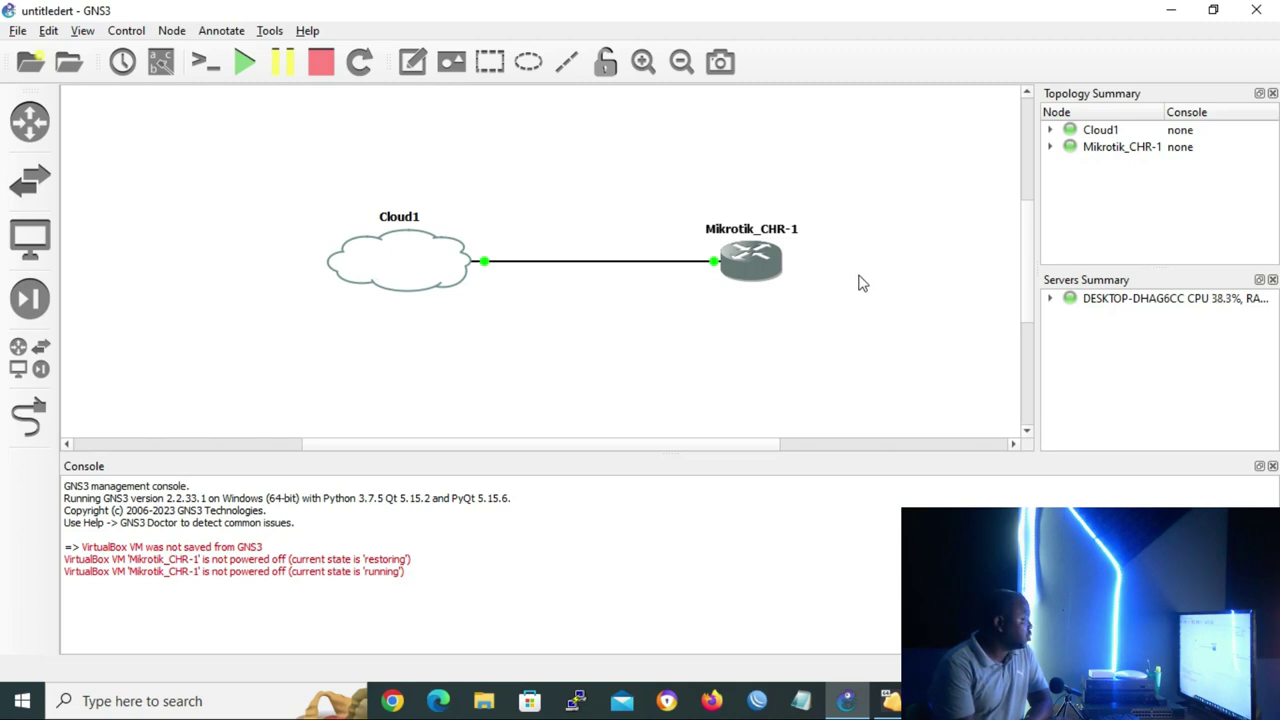
Ping 10.0.0.1 from a Command Prompt and confirm four replies with 0% packet loss
left_click(307, 704)
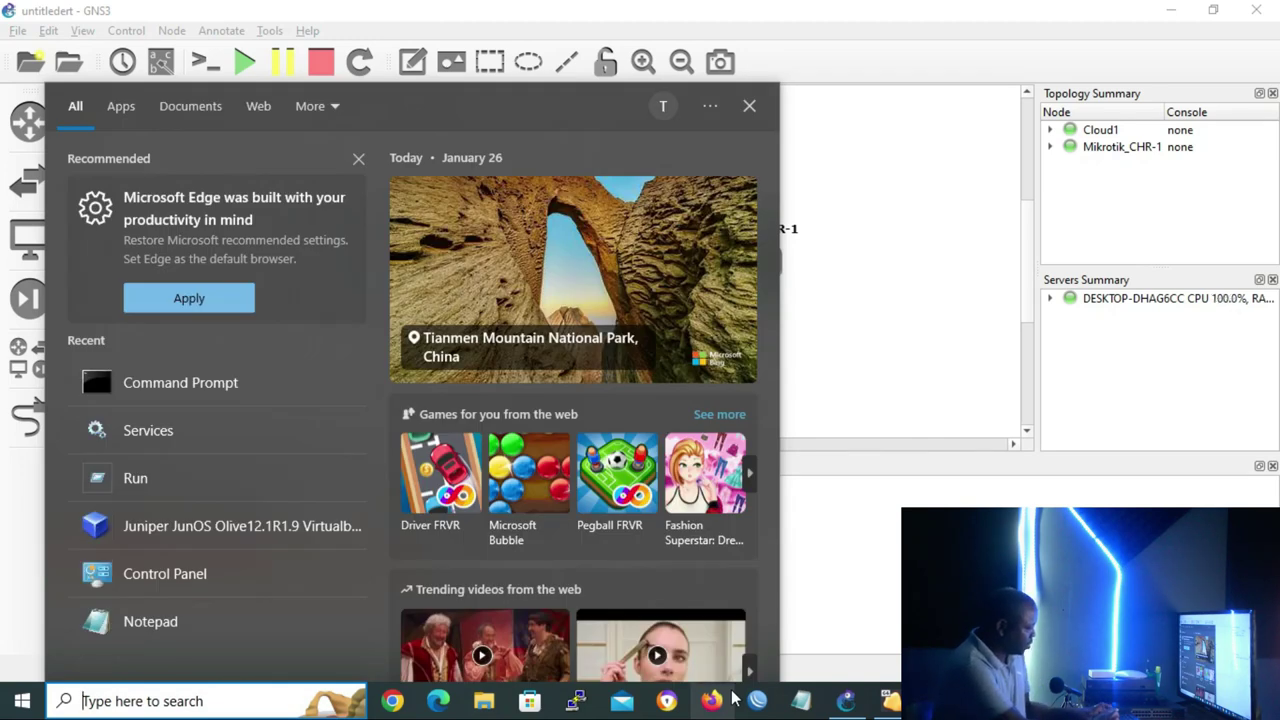
type("cmd")
left_click(205, 193)
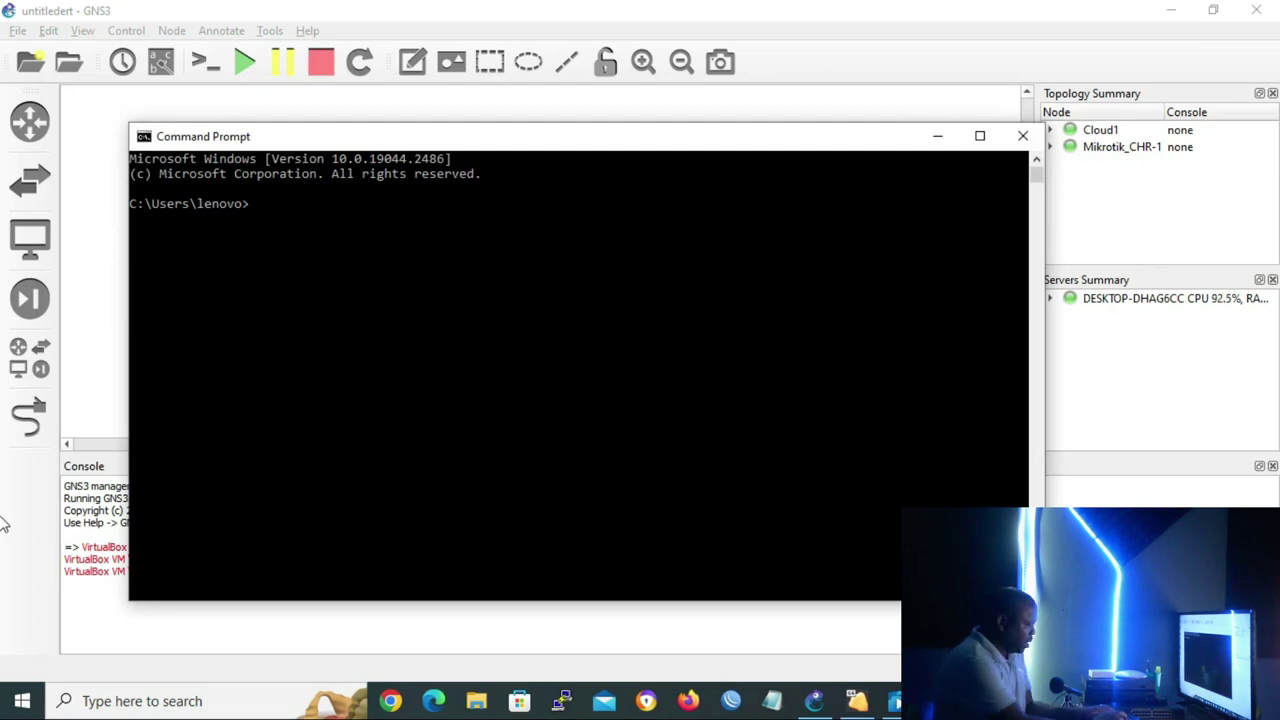
type("ping 10.0")
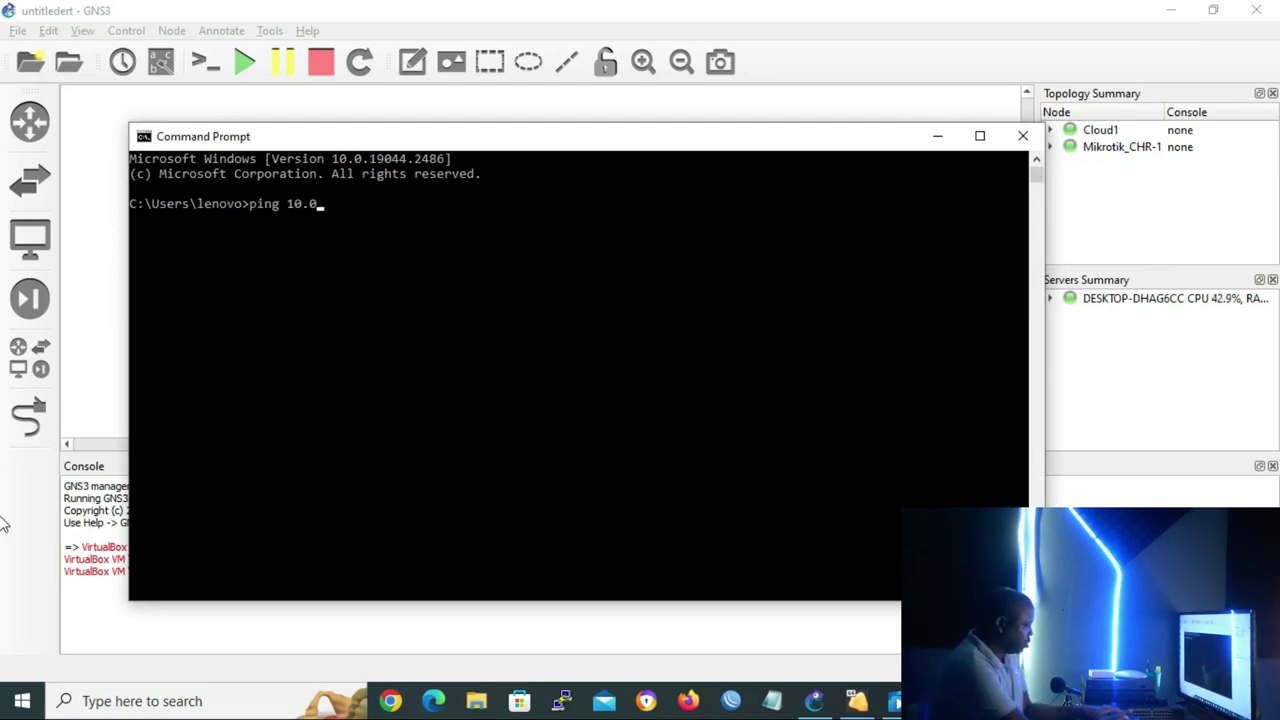
type(".0.1")
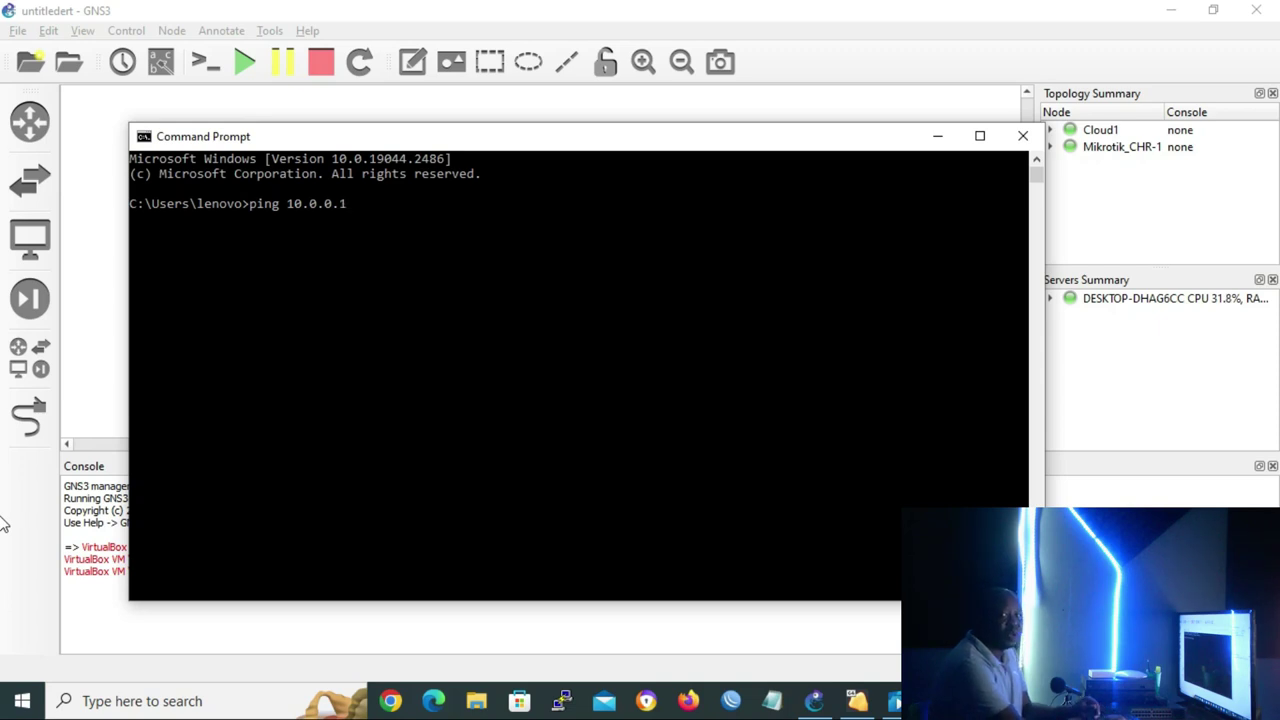
key("Return")
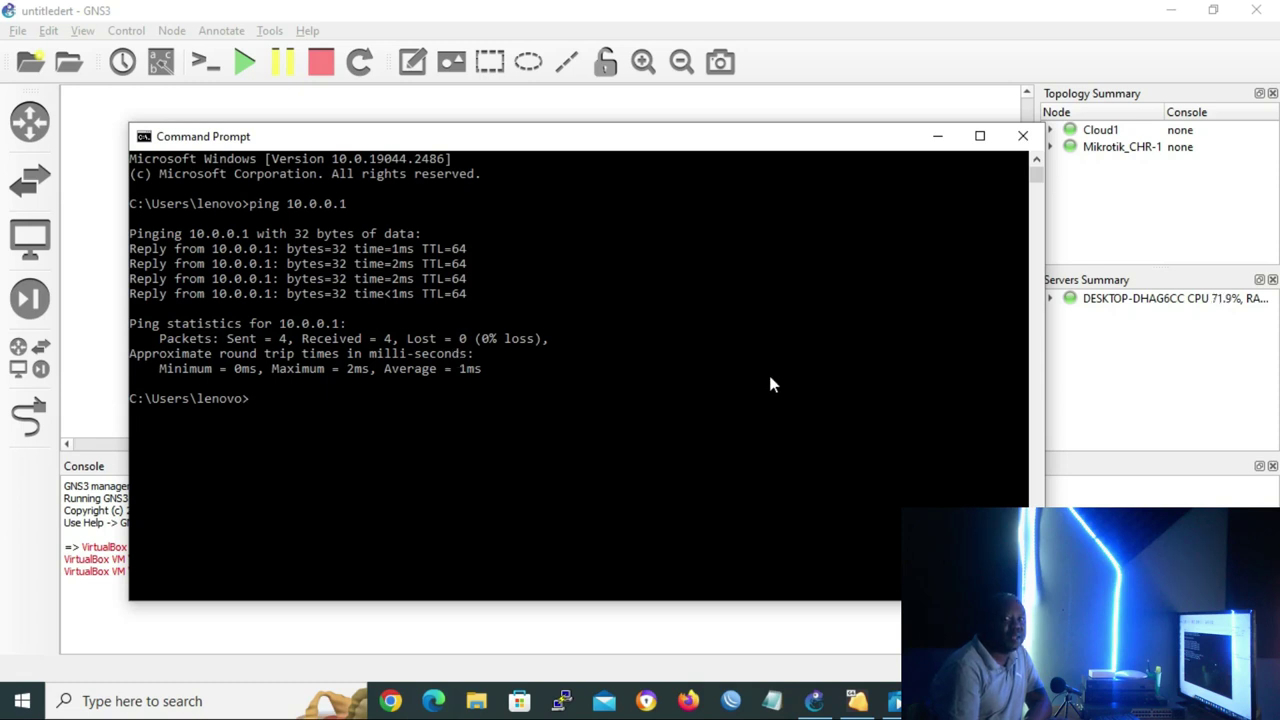
left_click(733, 703)
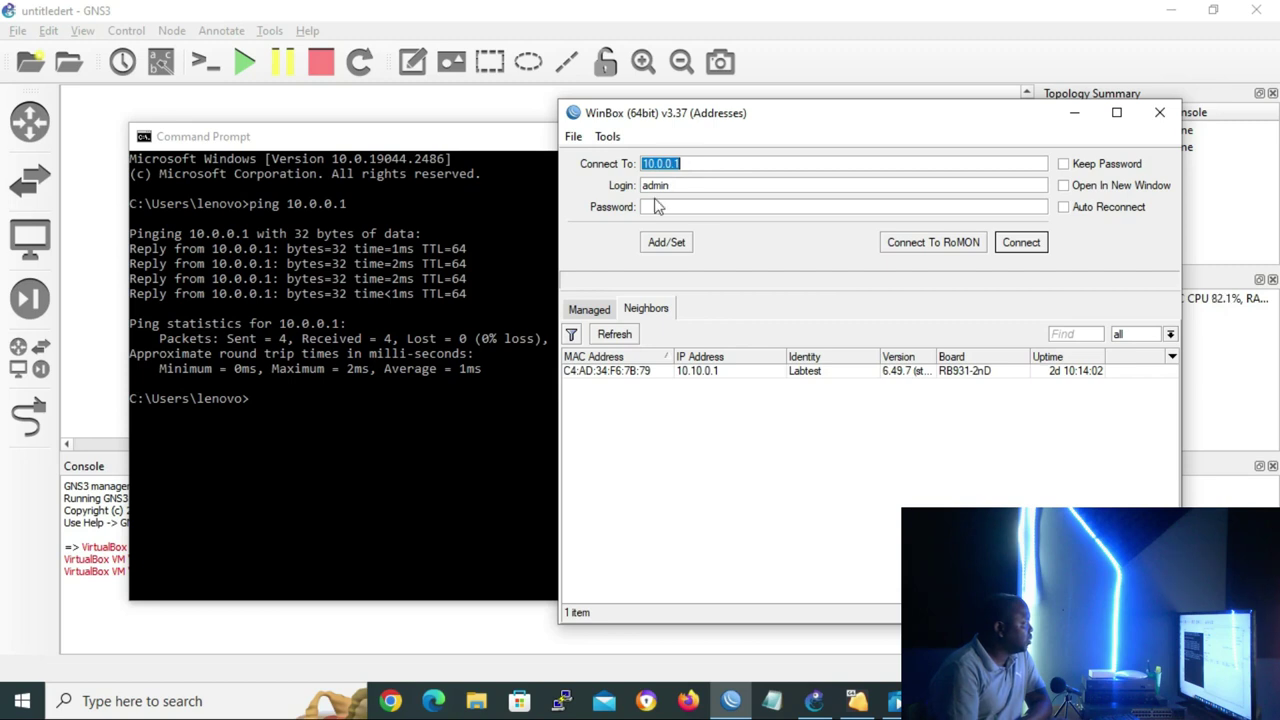
Log in to the router at 10.0.0.1 with the admin password and view IP > Addresses, showing 10.0.0.1/24 on ether1
left_click(662, 208)
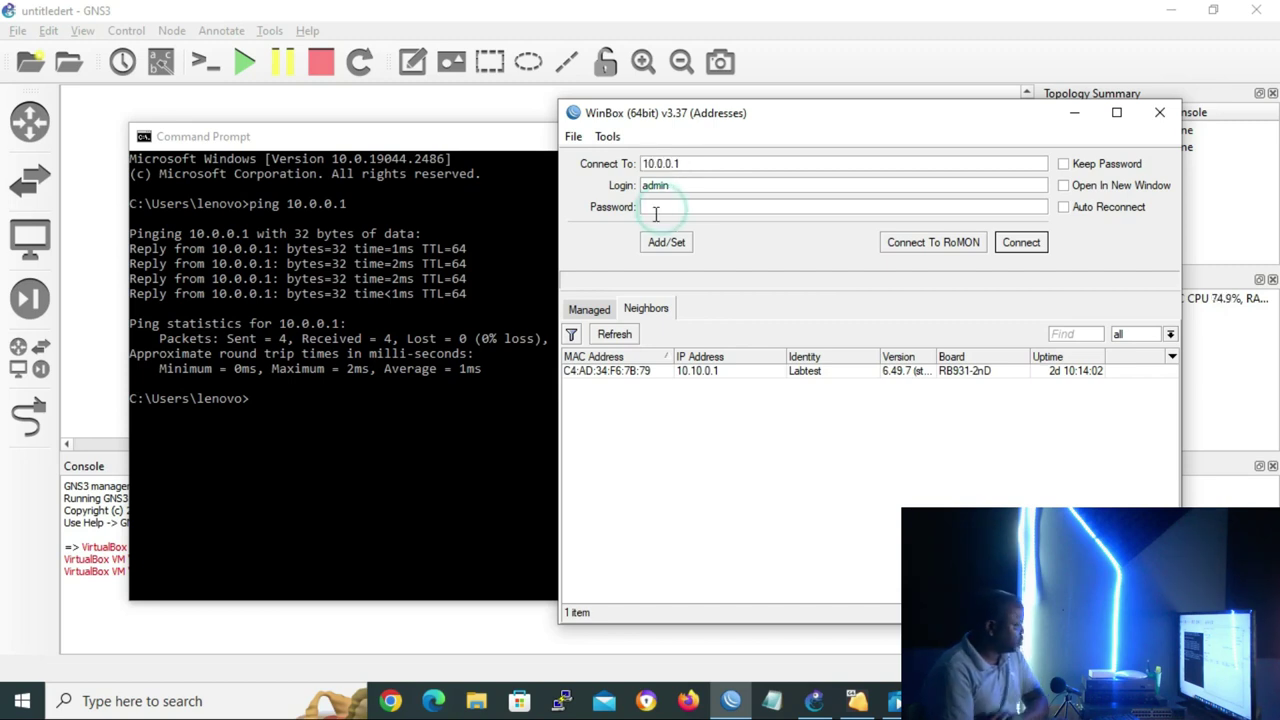
type("a*****")
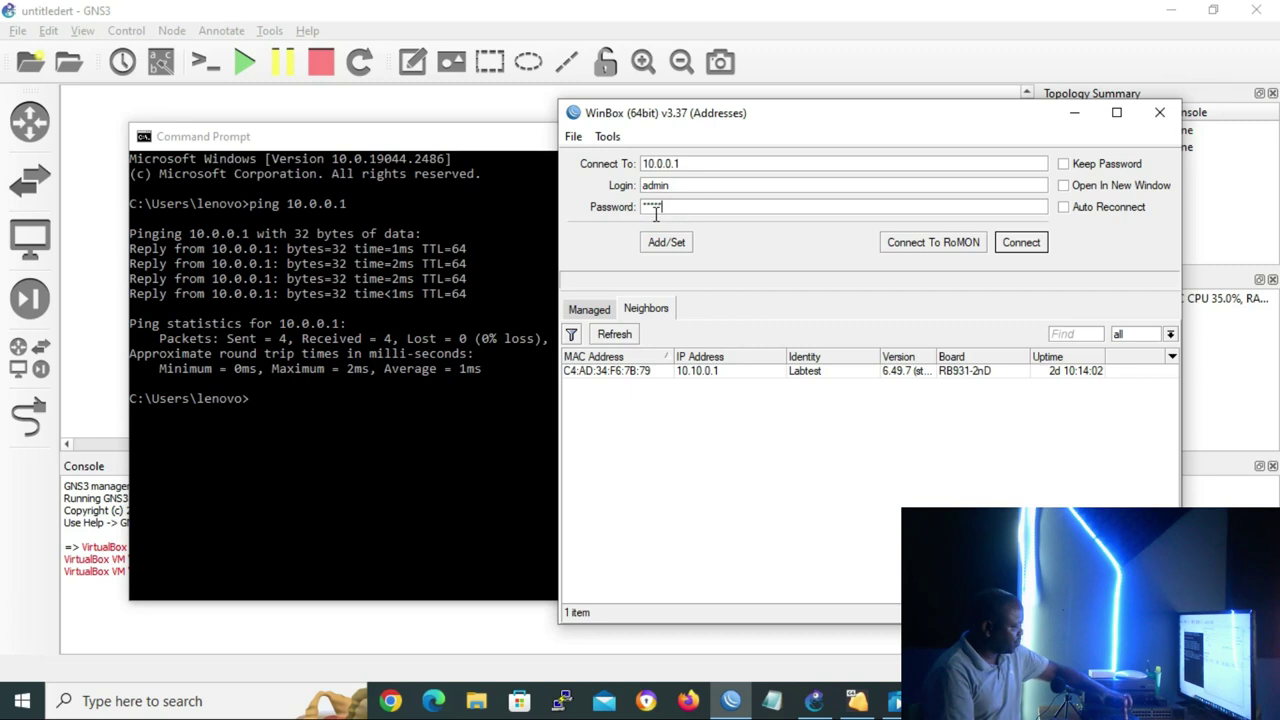
left_click(1030, 246)
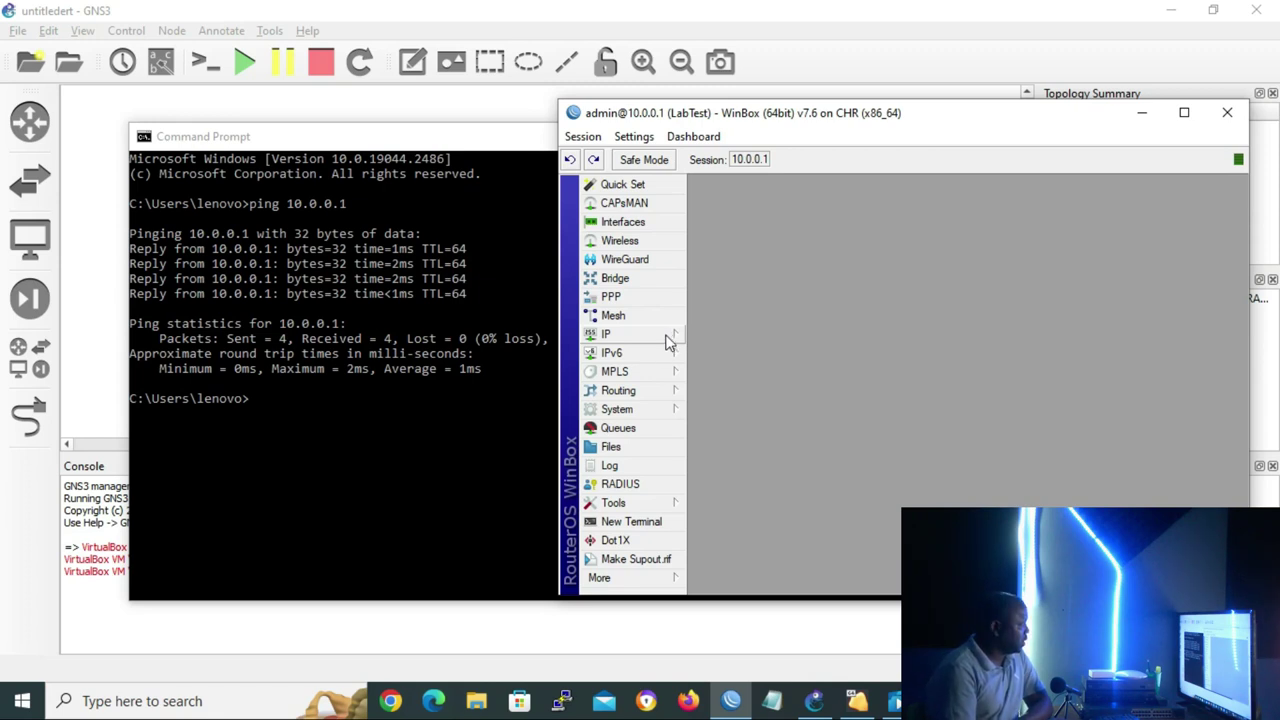
left_click(669, 340)
left_click(757, 221)
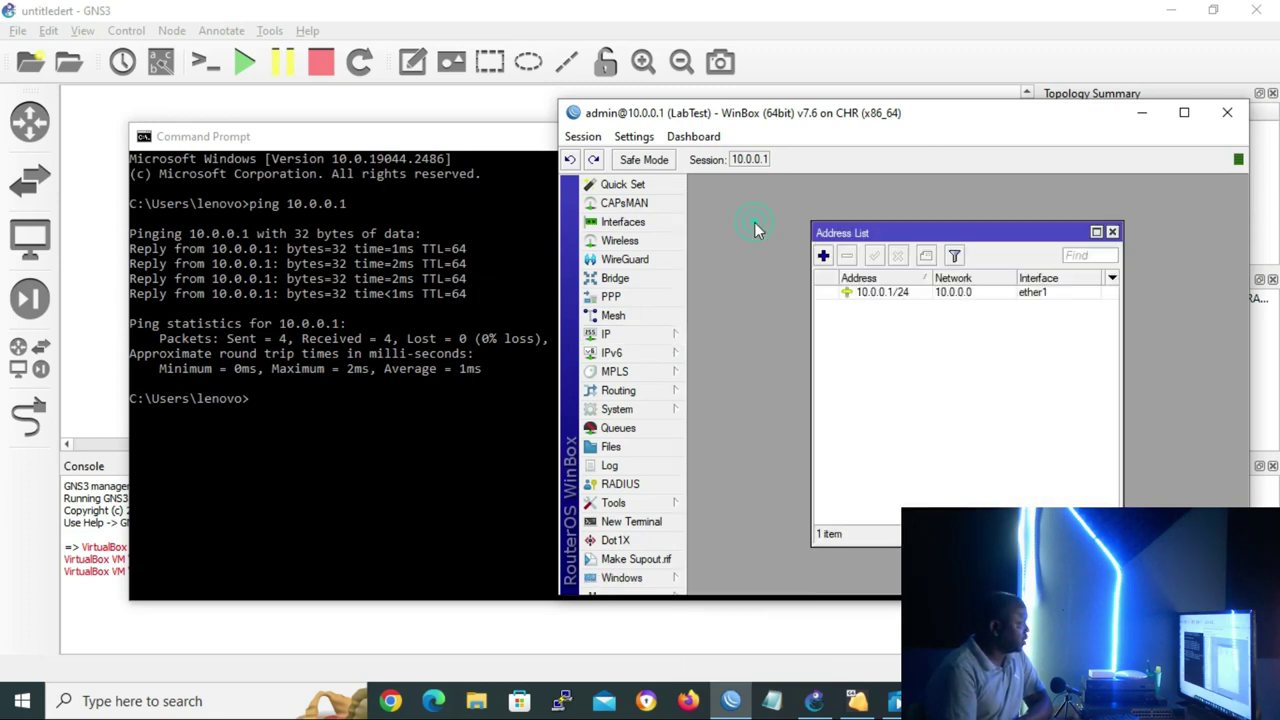